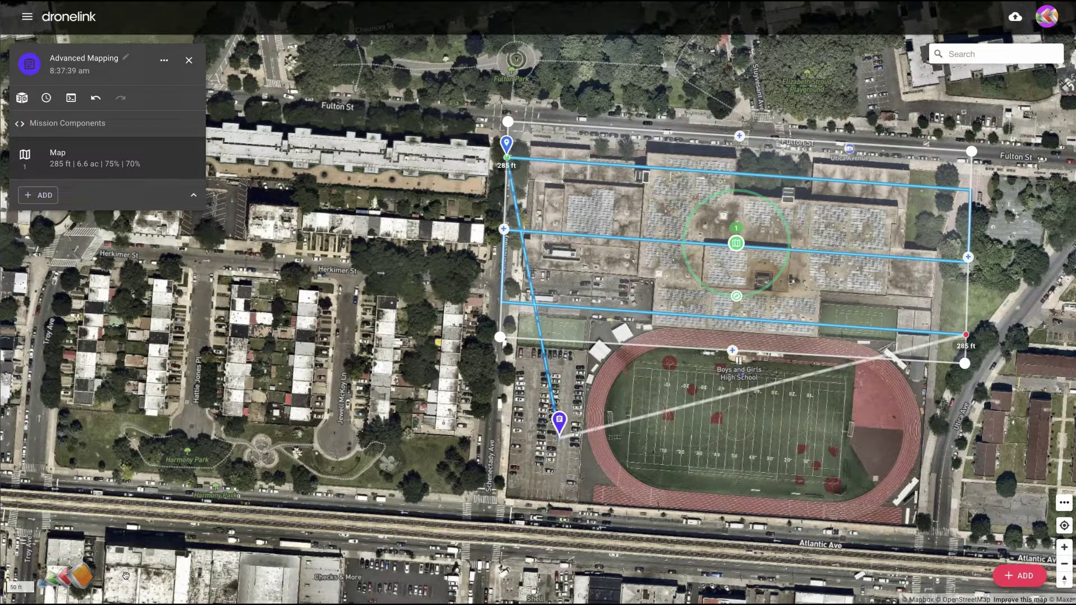
Review the mission plan's general settings, including takeoff restriction, action on finish and maximum speed
drag(311, 378, 267, 388)
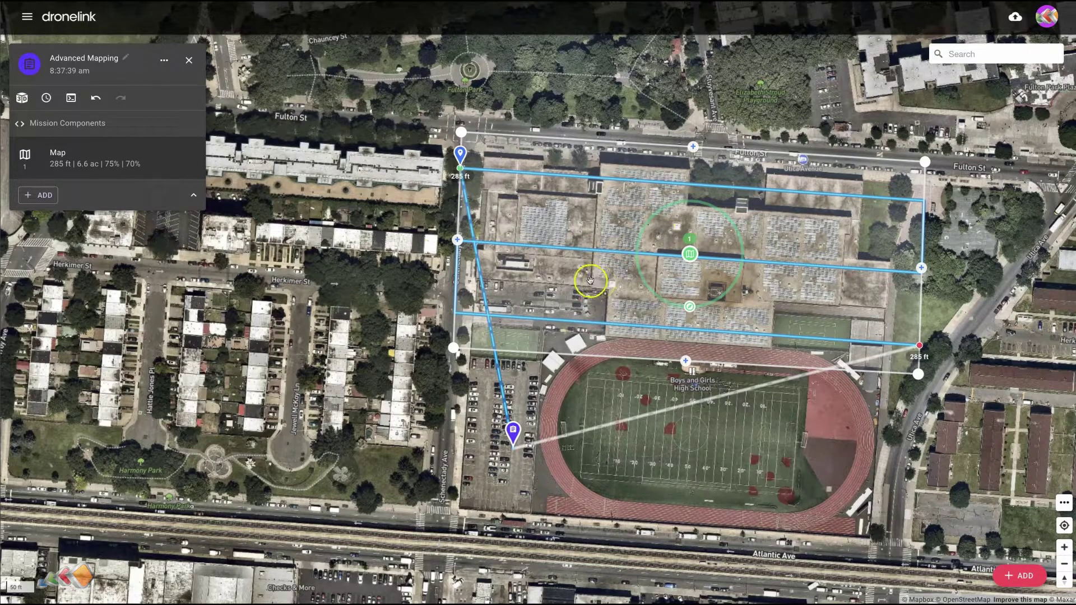
click(164, 60)
click(199, 62)
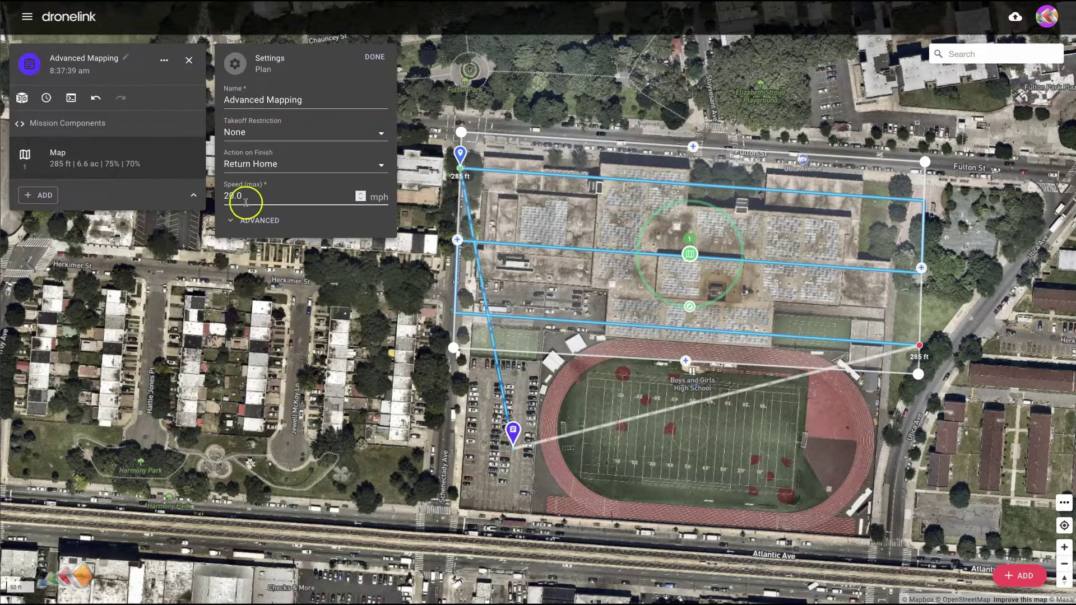
click(375, 56)
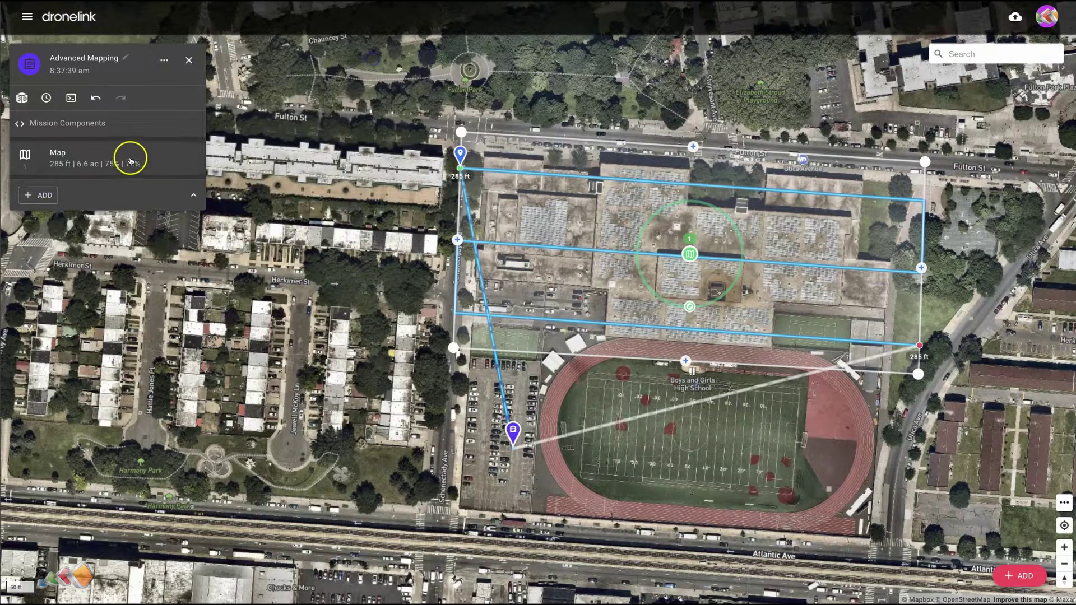
Open the Map component's settings, then generate a mission preview and examine the horizontal speed graph
click(130, 161)
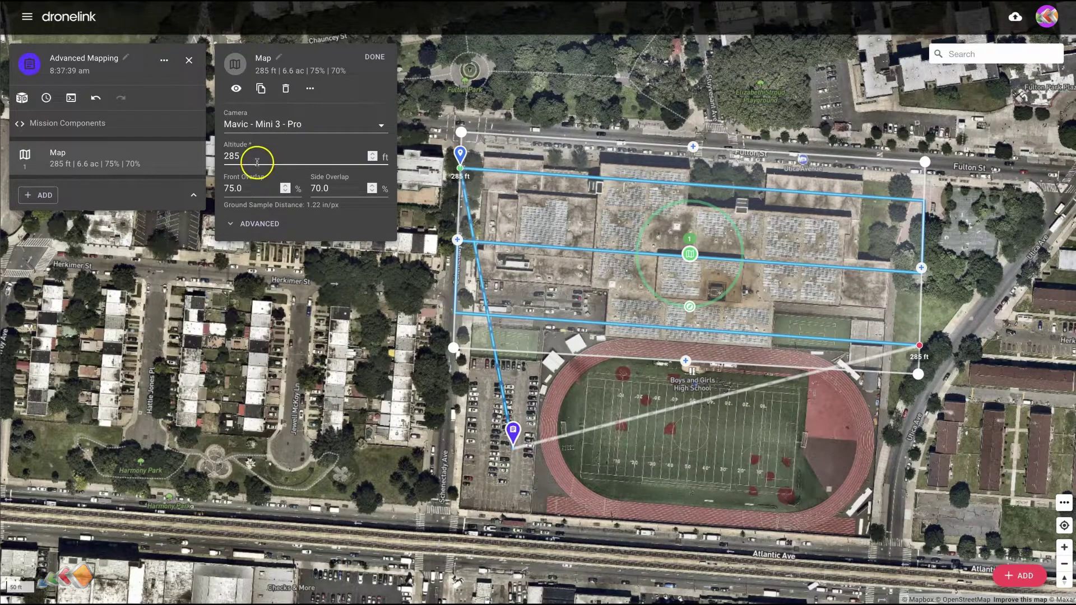
click(71, 98)
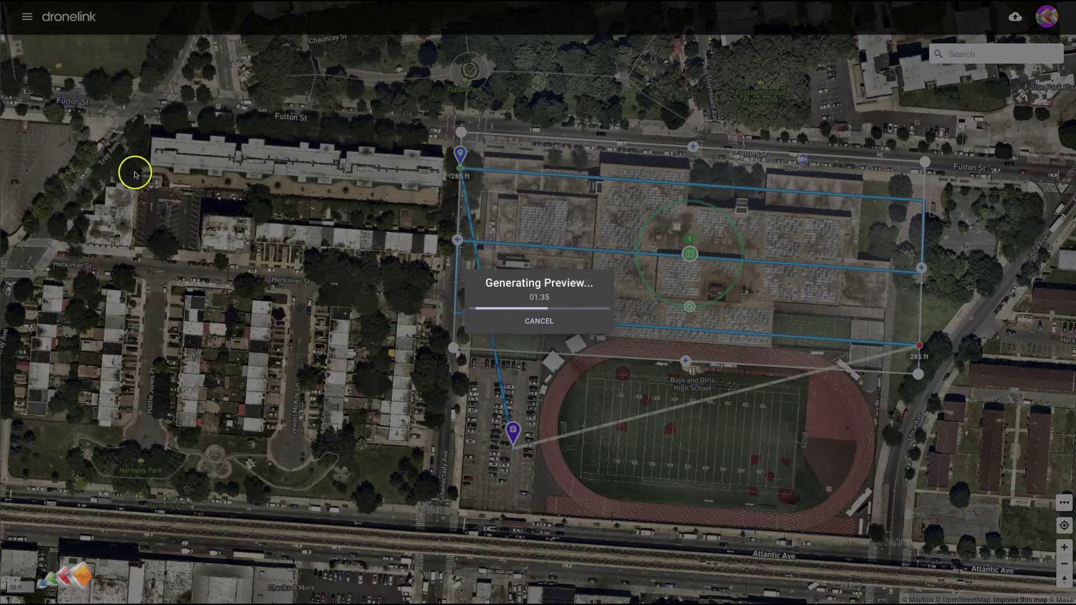
scroll(252, 493, down, 2)
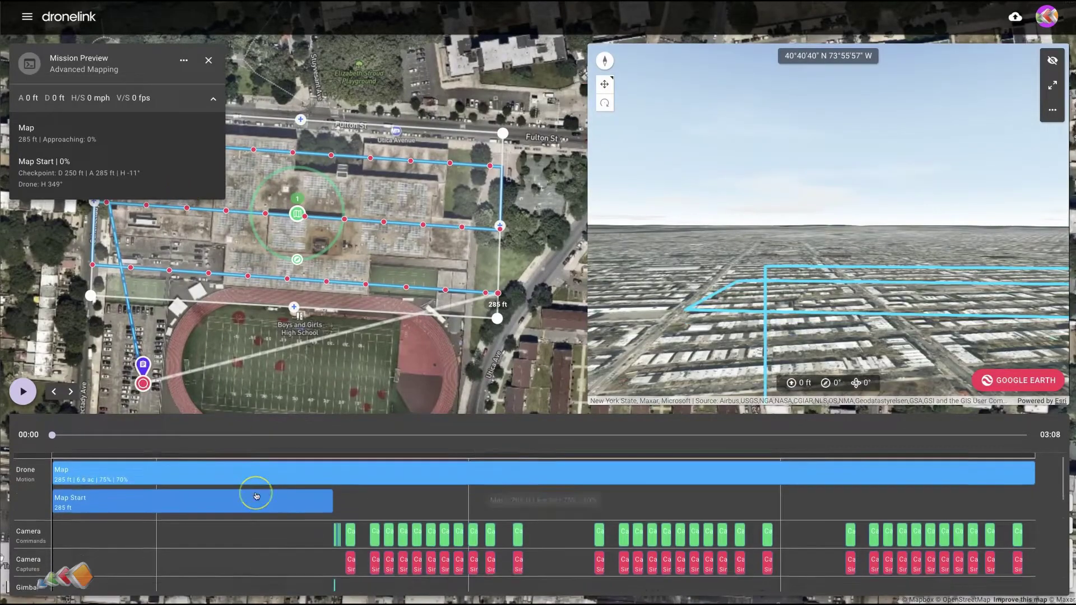
scroll(256, 496, down, 5)
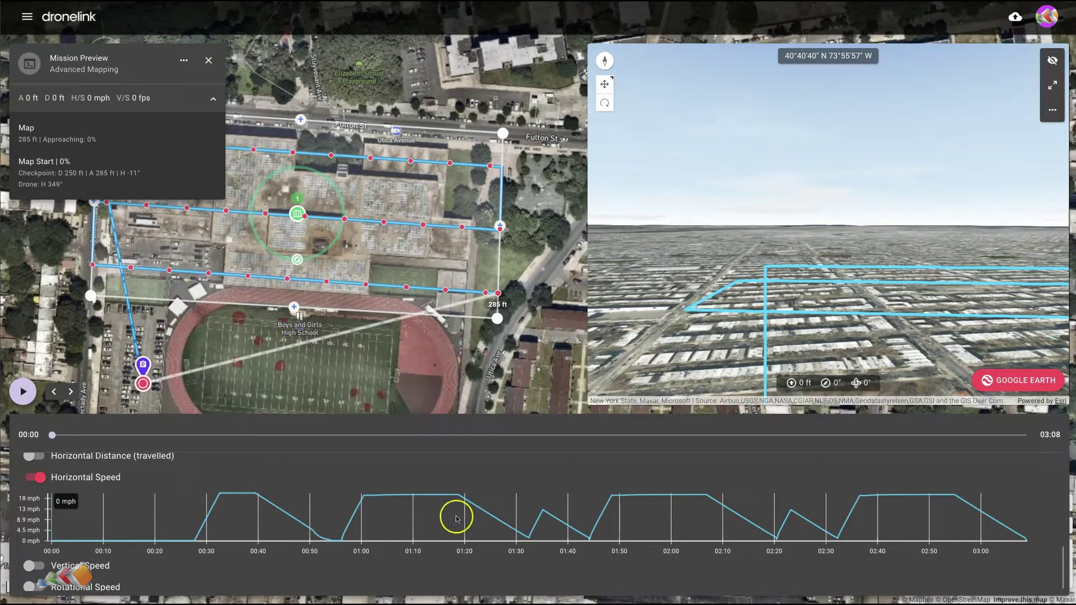
click(208, 60)
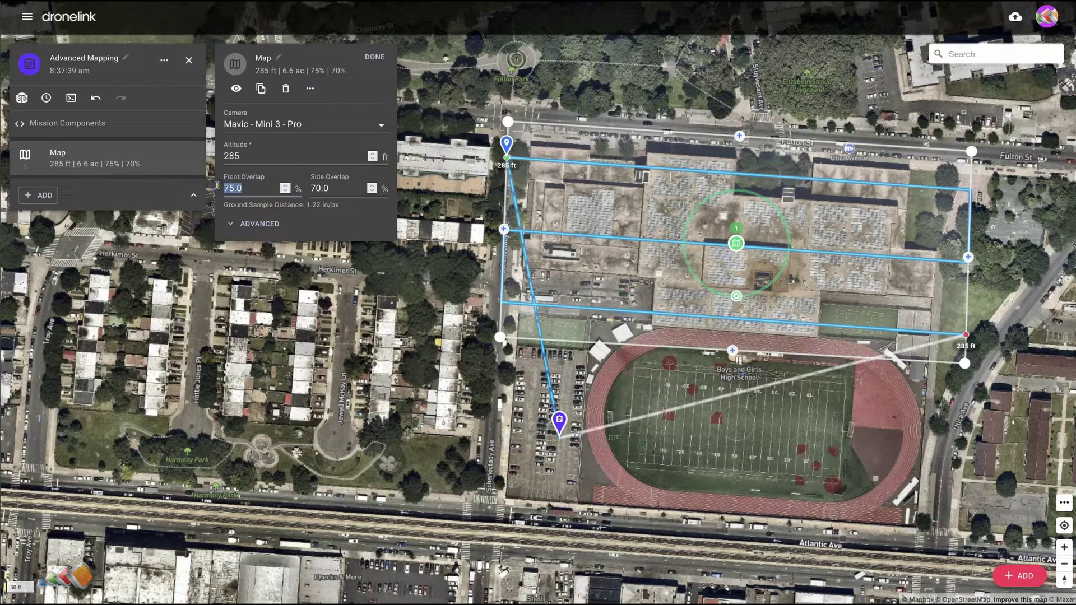
Set the map's front overlap to 90% and check the horizontal speed graph in a new mission preview
key(Tab)
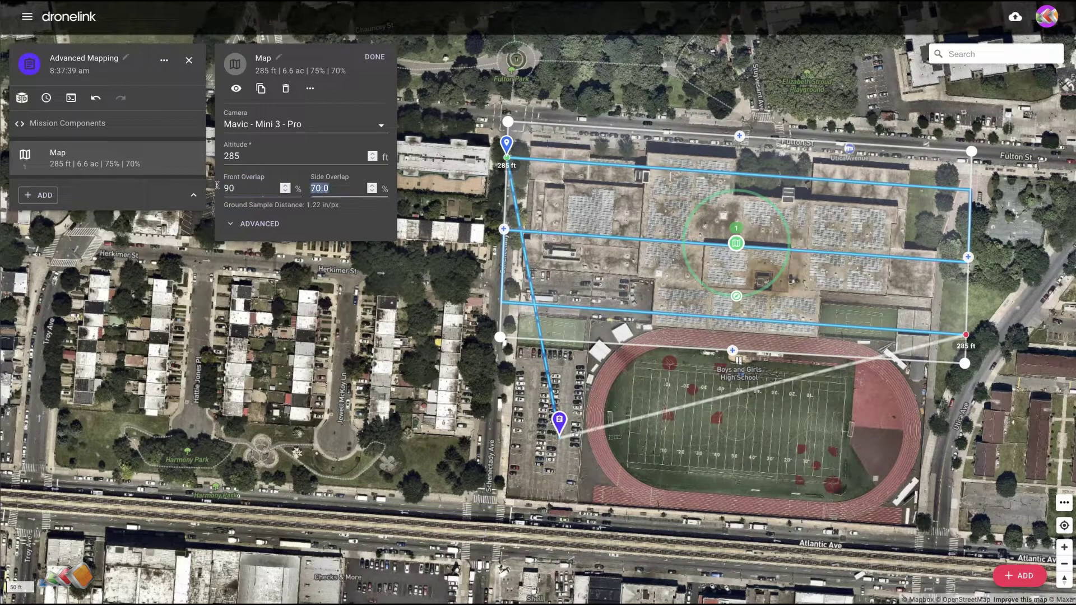
click(71, 98)
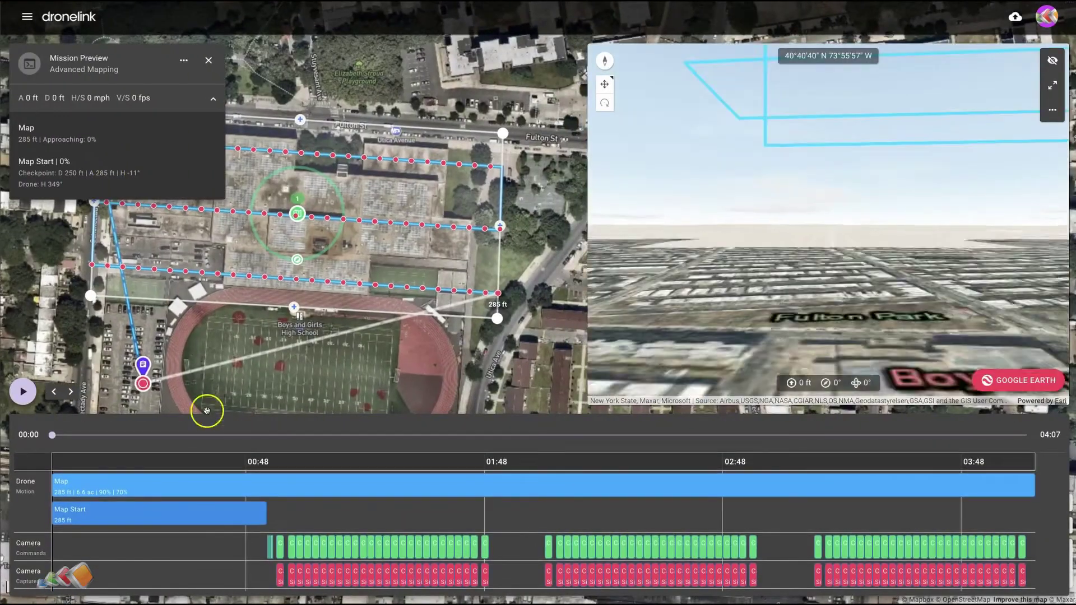
scroll(223, 478, down, 5)
scroll(226, 486, down, 1)
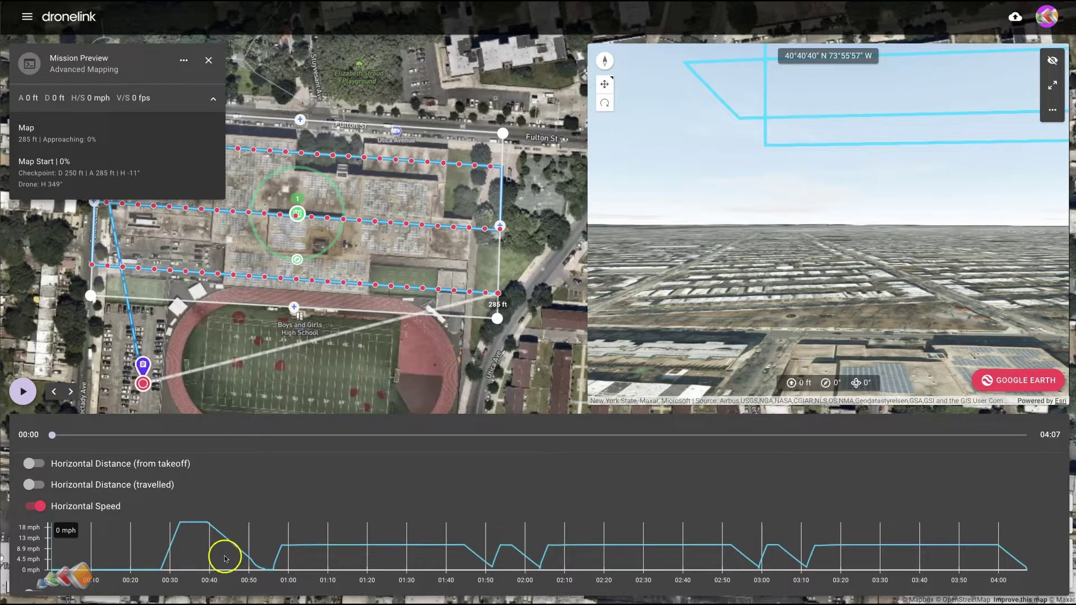
click(209, 62)
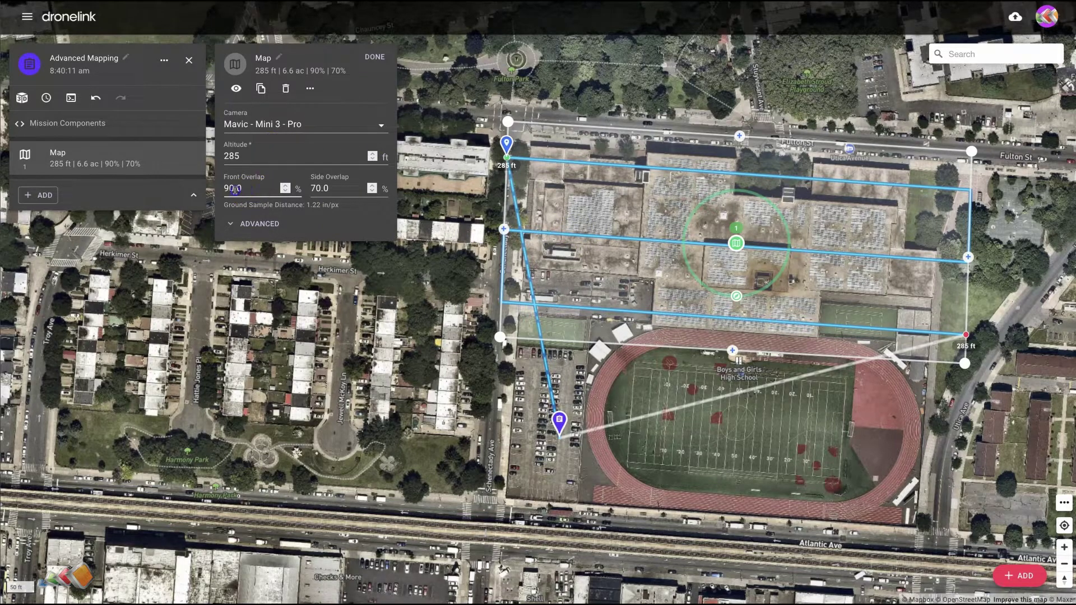
Set the map's front overlap to 75% and generate the mission preview again
drag(257, 188, 209, 189)
key(Tab)
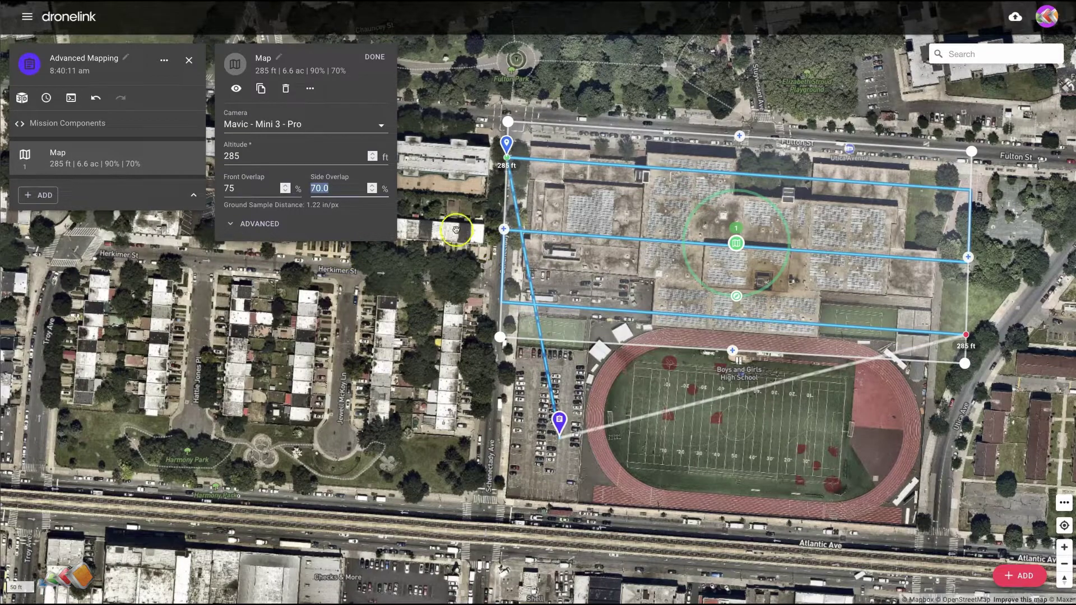
click(79, 110)
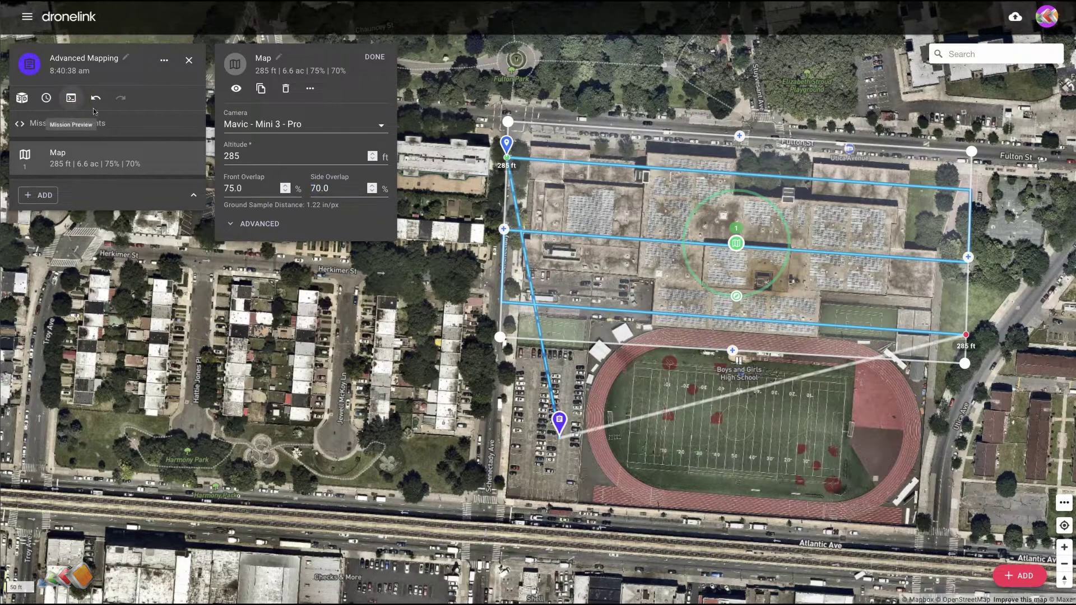
click(71, 100)
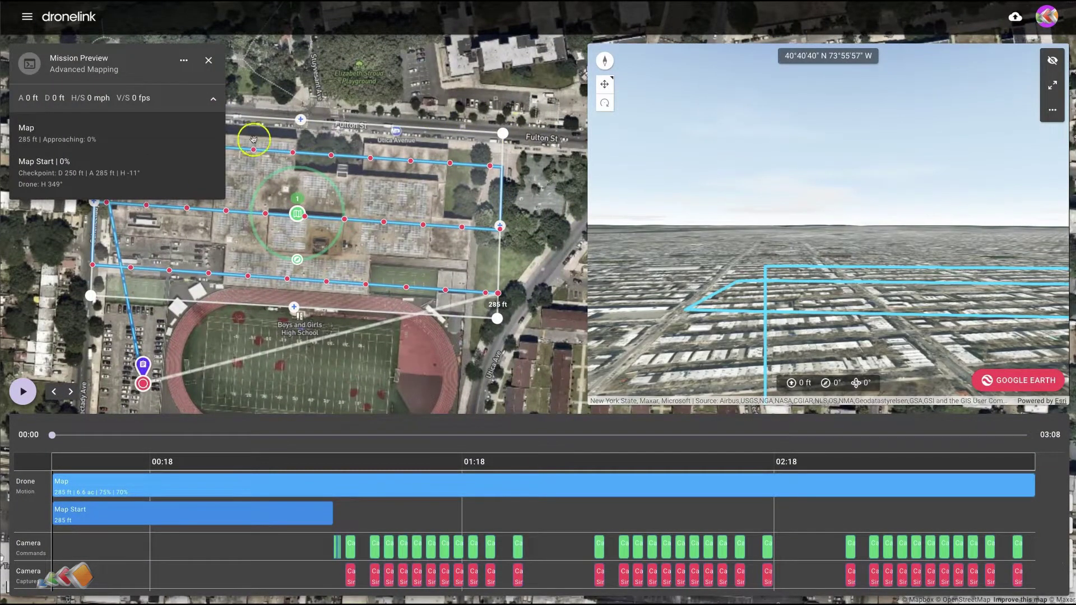
Toggle the capture markers off and back on in the mission preview, then close the preview
click(184, 60)
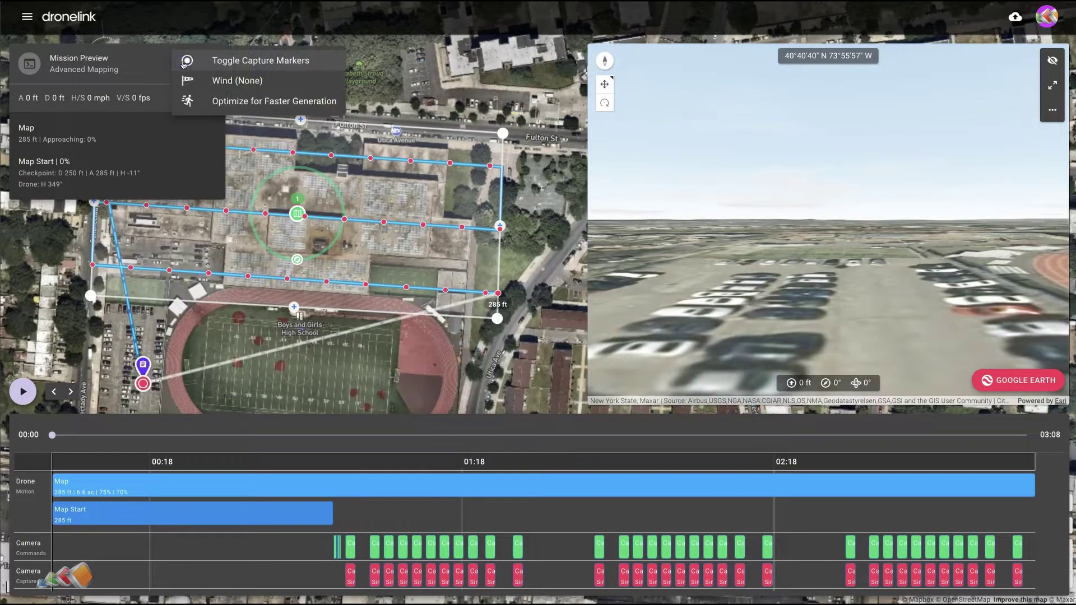
click(218, 66)
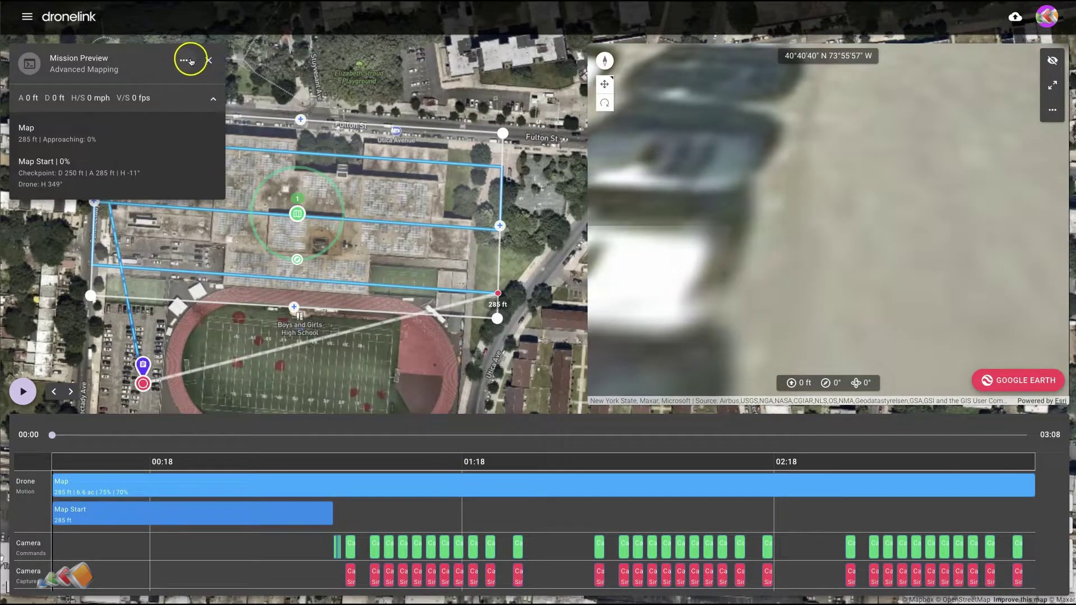
click(240, 63)
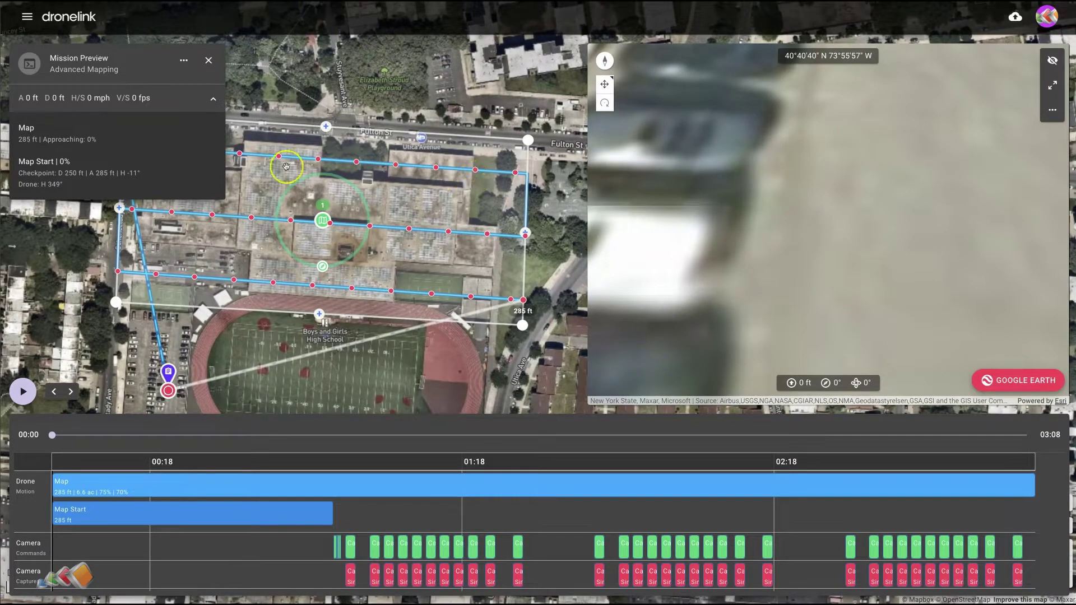
click(208, 61)
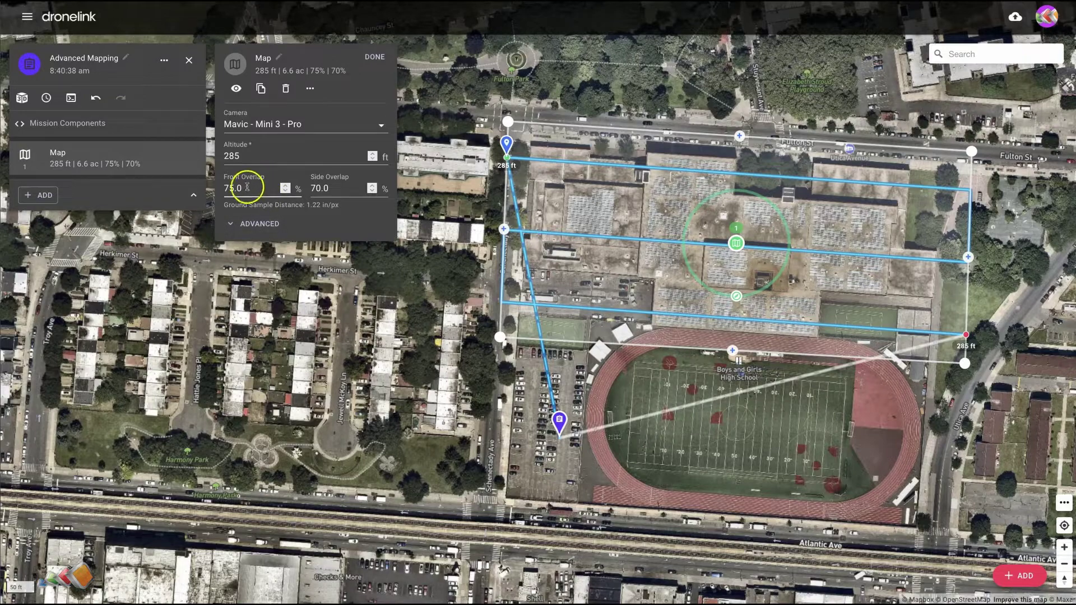
Show the map's advanced options and switch the mission planner mode to Expert, accepting the confirmation
click(255, 223)
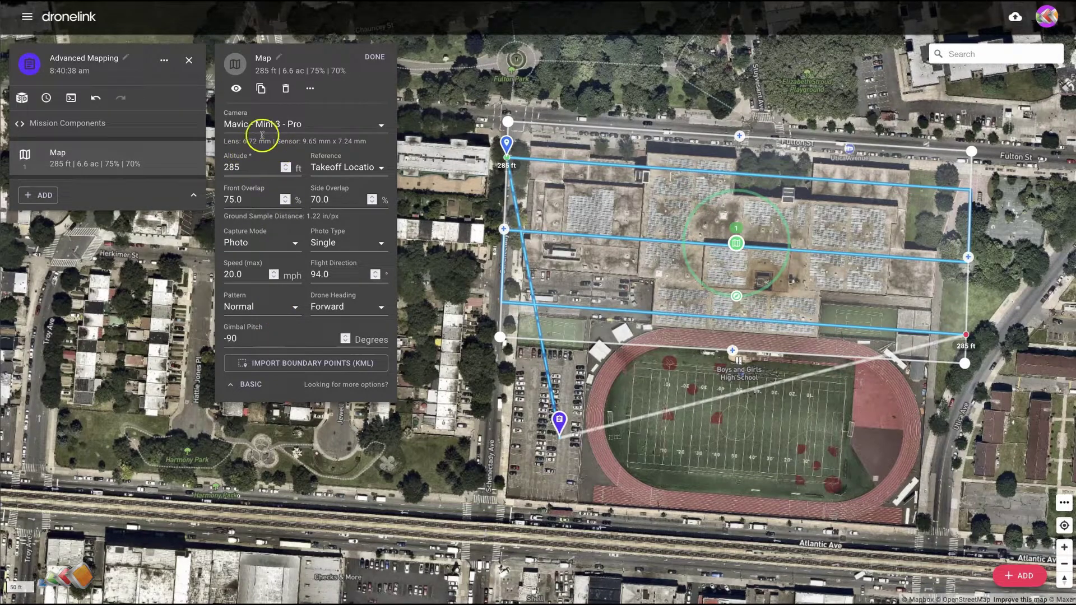
click(26, 19)
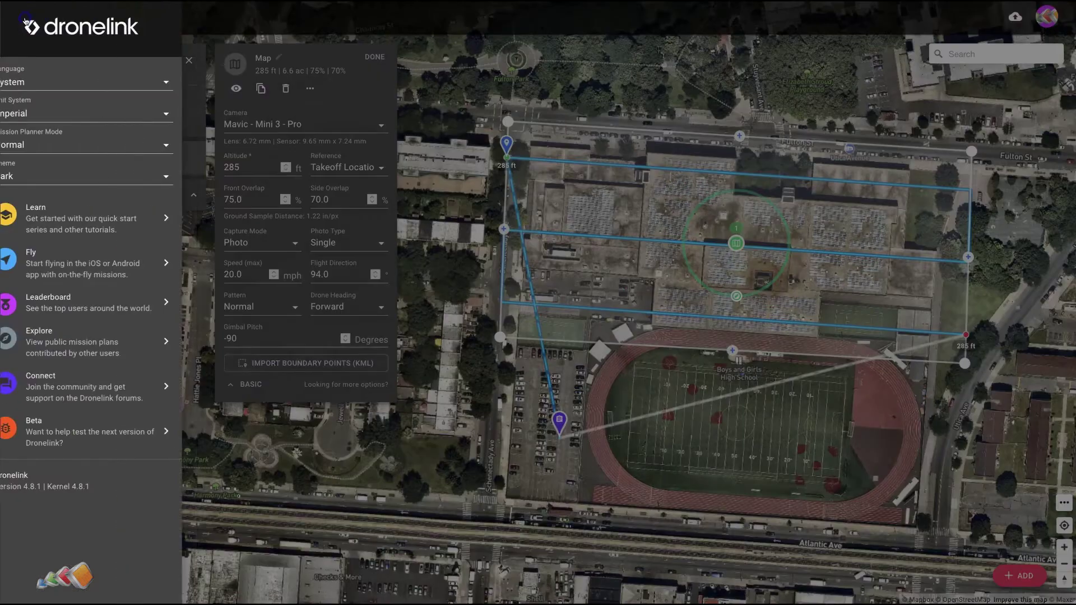
click(37, 147)
click(36, 157)
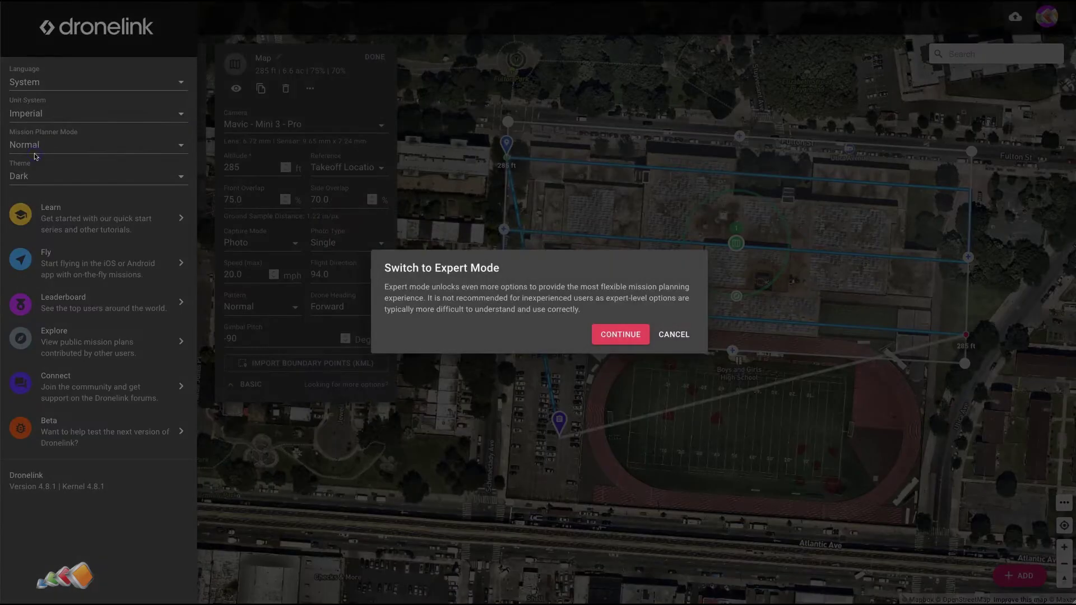
click(620, 334)
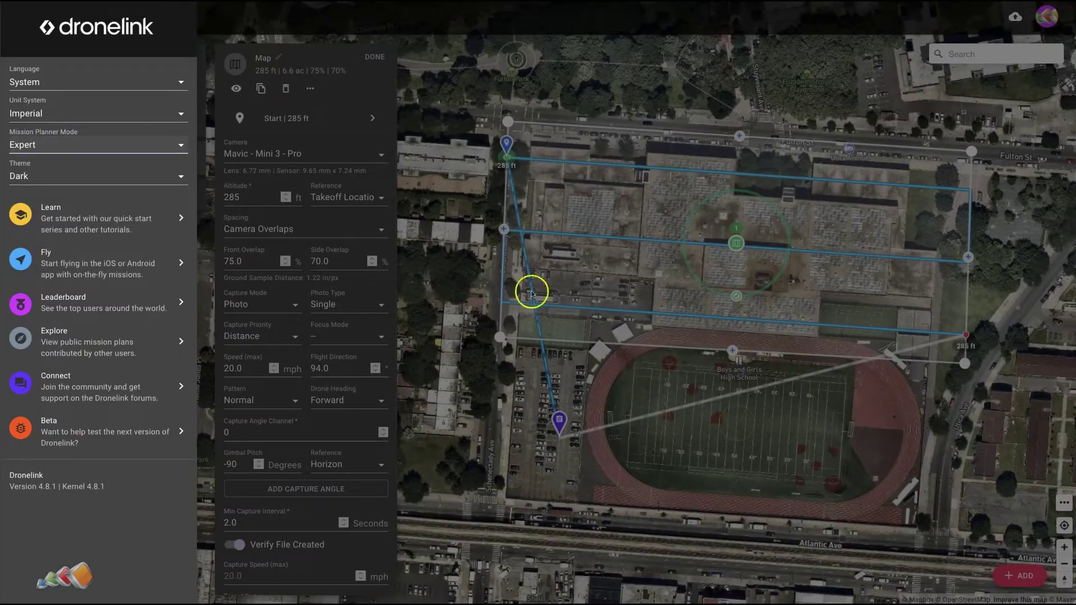
click(367, 89)
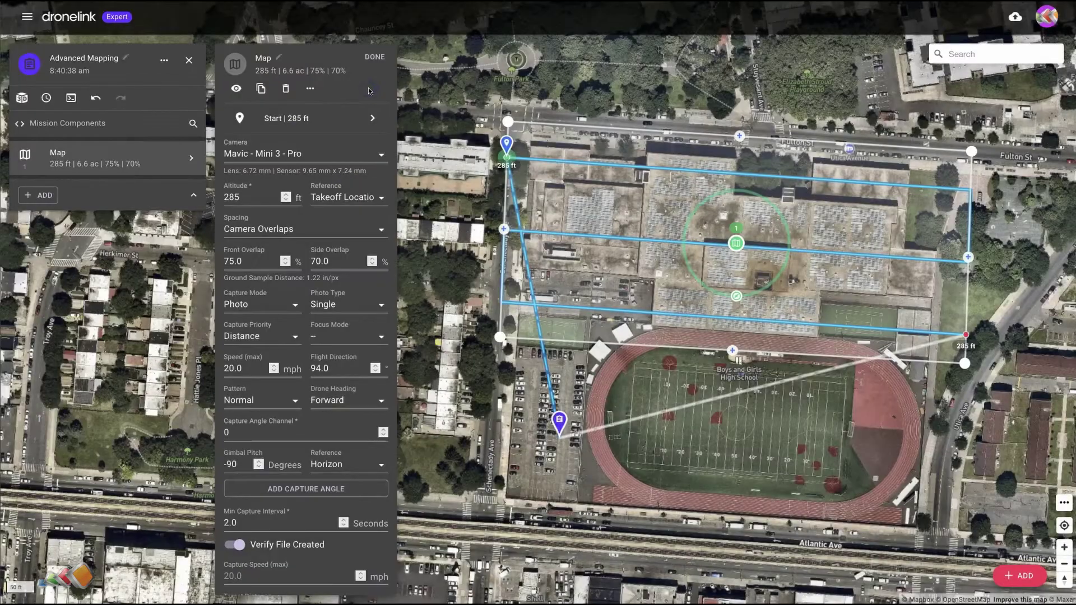
Set the map's capture priority to Time and look over the remaining map options
click(273, 339)
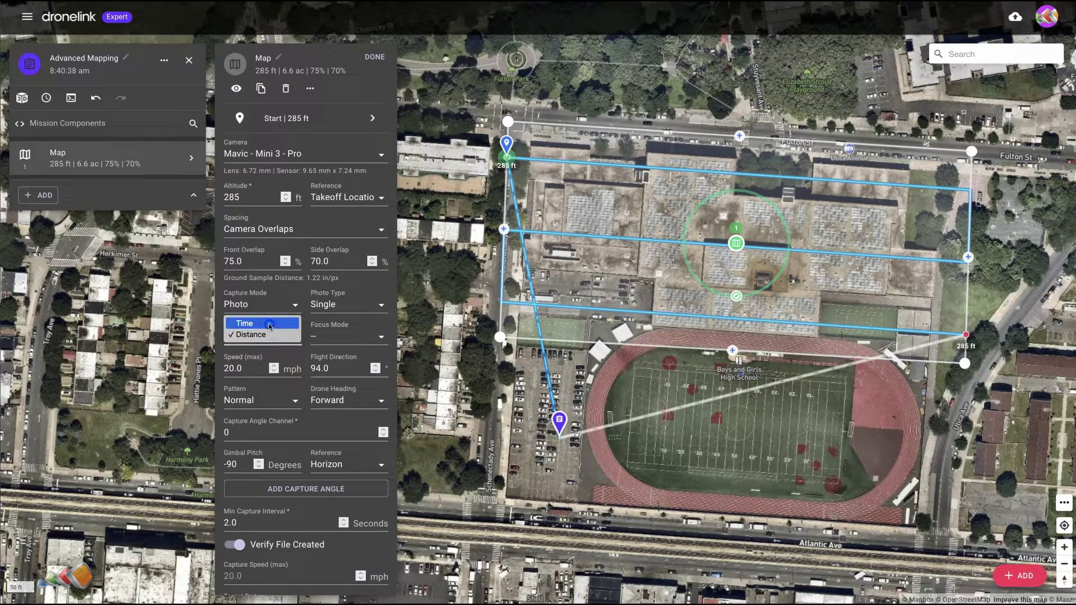
click(269, 325)
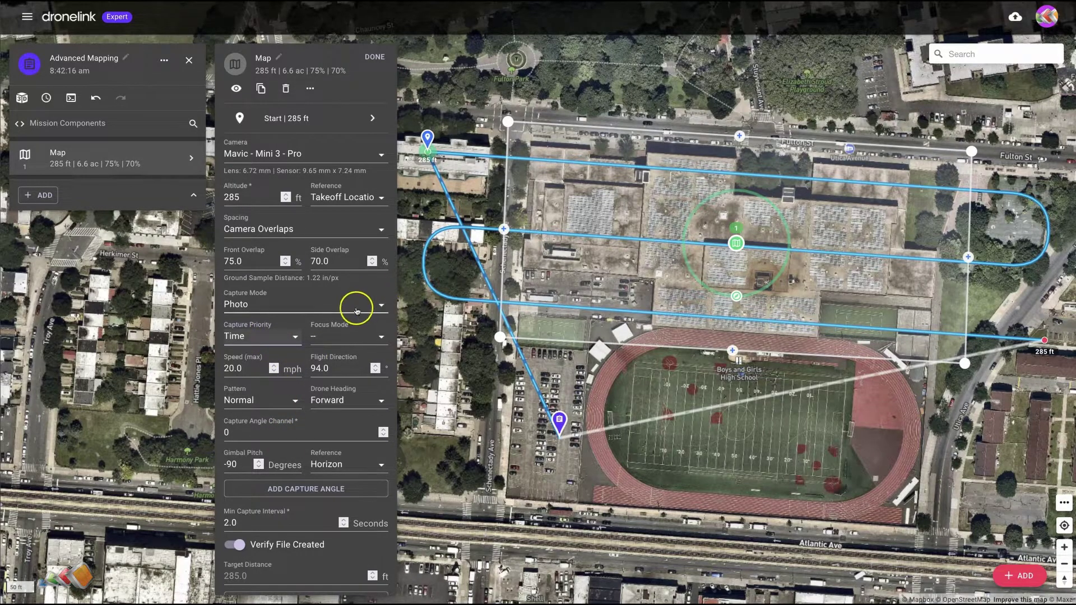
scroll(323, 330, down, 2)
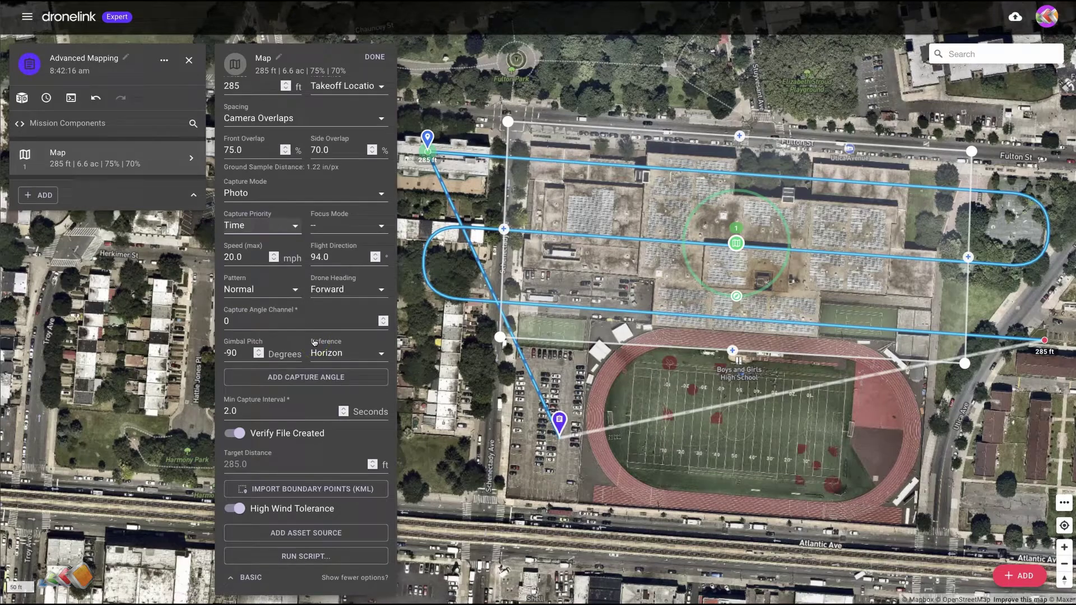
scroll(315, 343, up, 2)
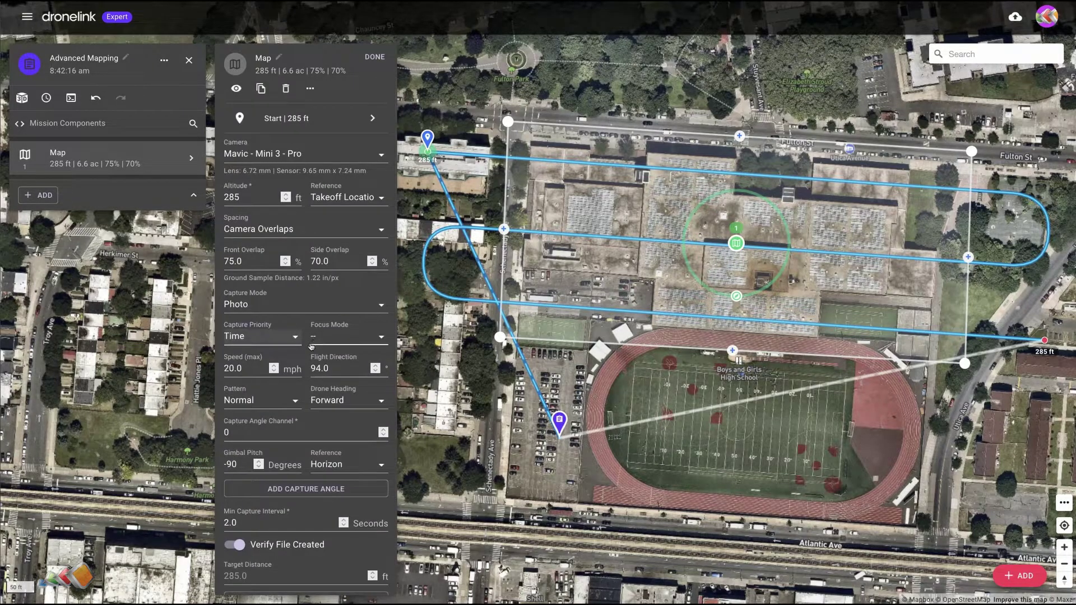
Preview the mission with time-based capture, examine its horizontal speed graph and close the preview
click(70, 98)
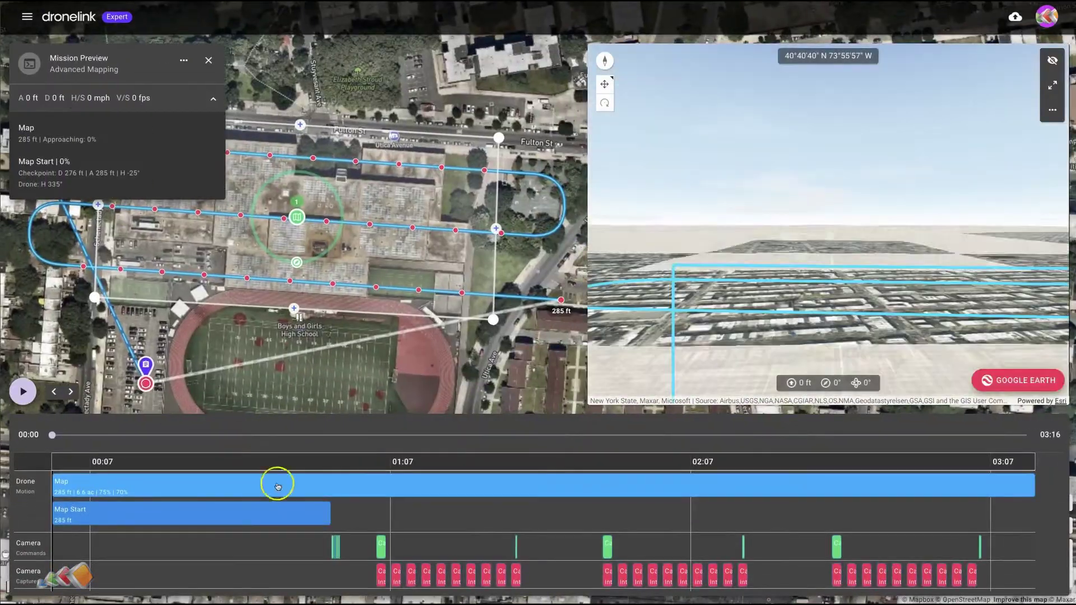
scroll(280, 511, down, 5)
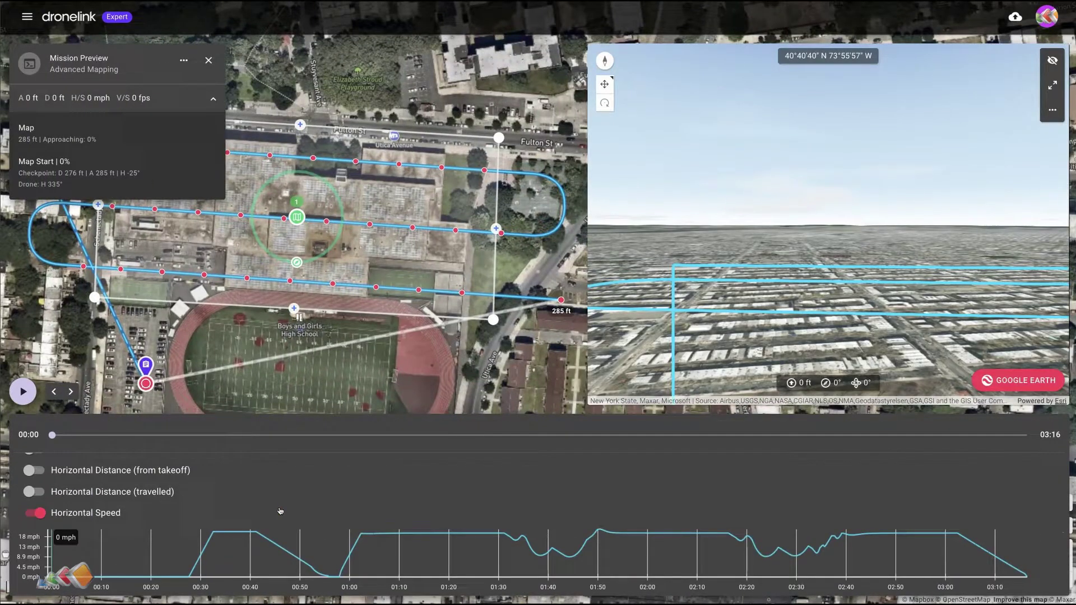
scroll(280, 511, up, 5)
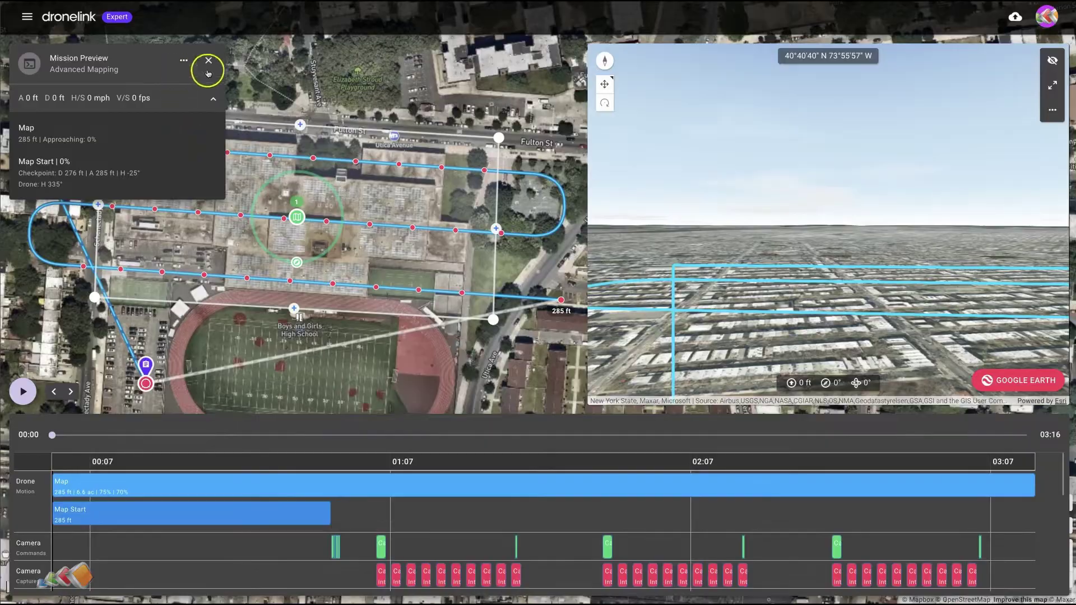
click(211, 63)
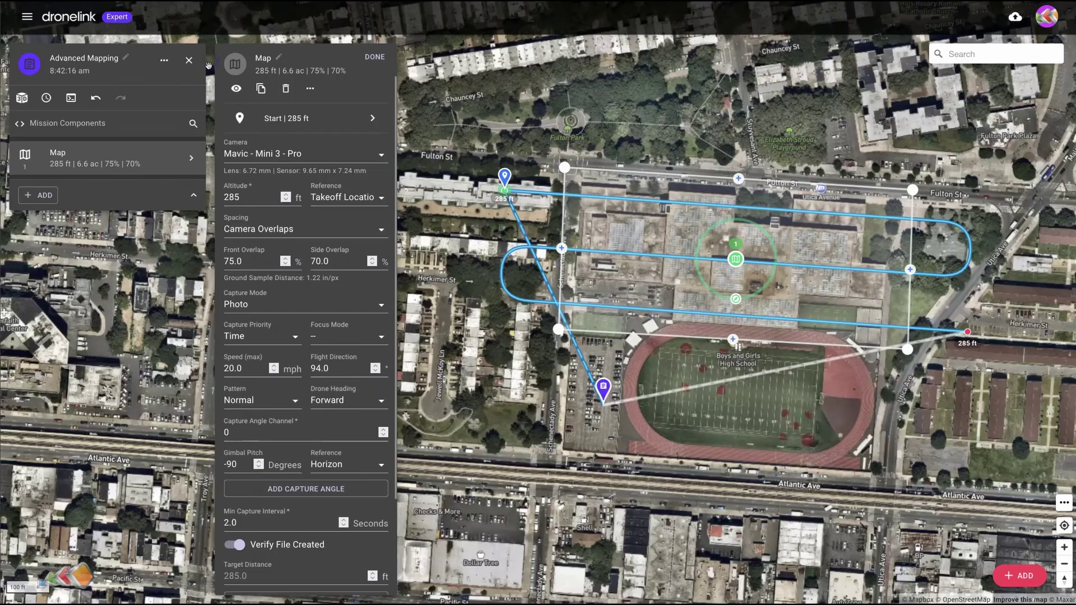
Set the front overlap of the time-priority map to 90% and preview the mission's horizontal speed
double_click(252, 262)
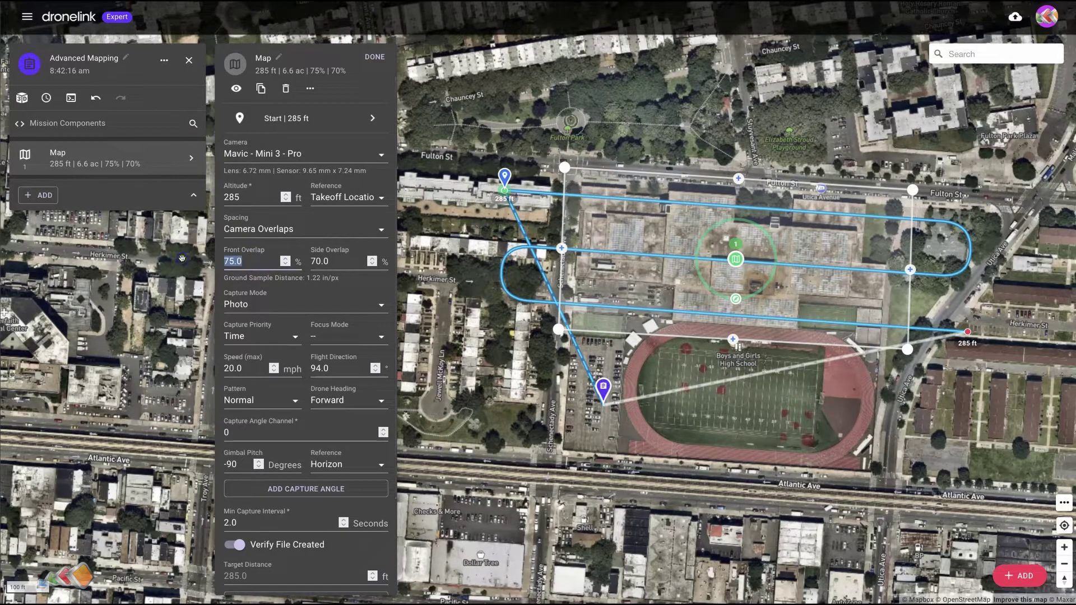
click(71, 100)
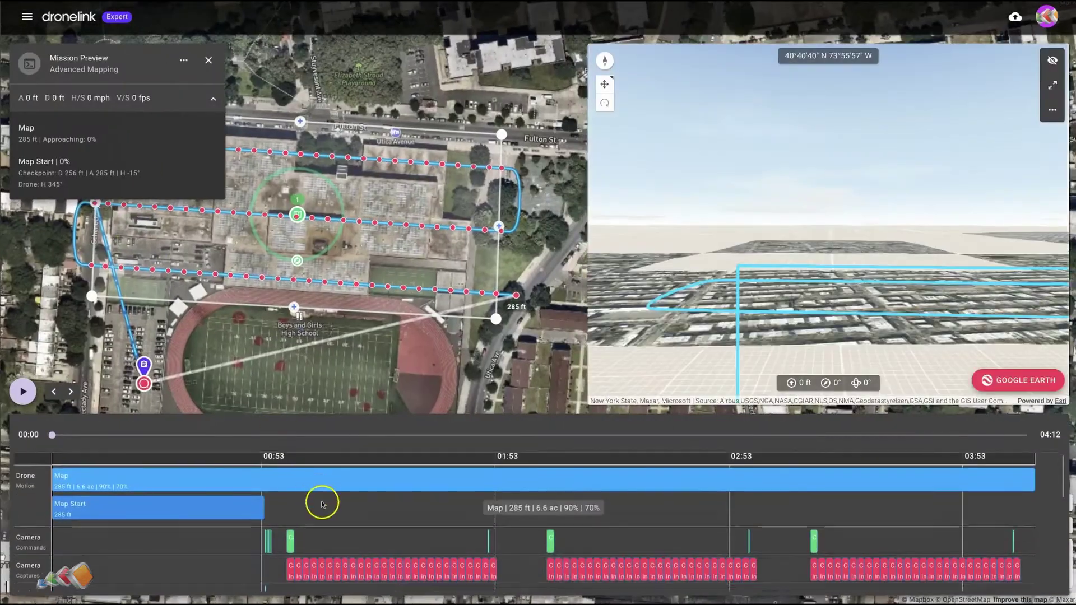
scroll(324, 503, down, 3)
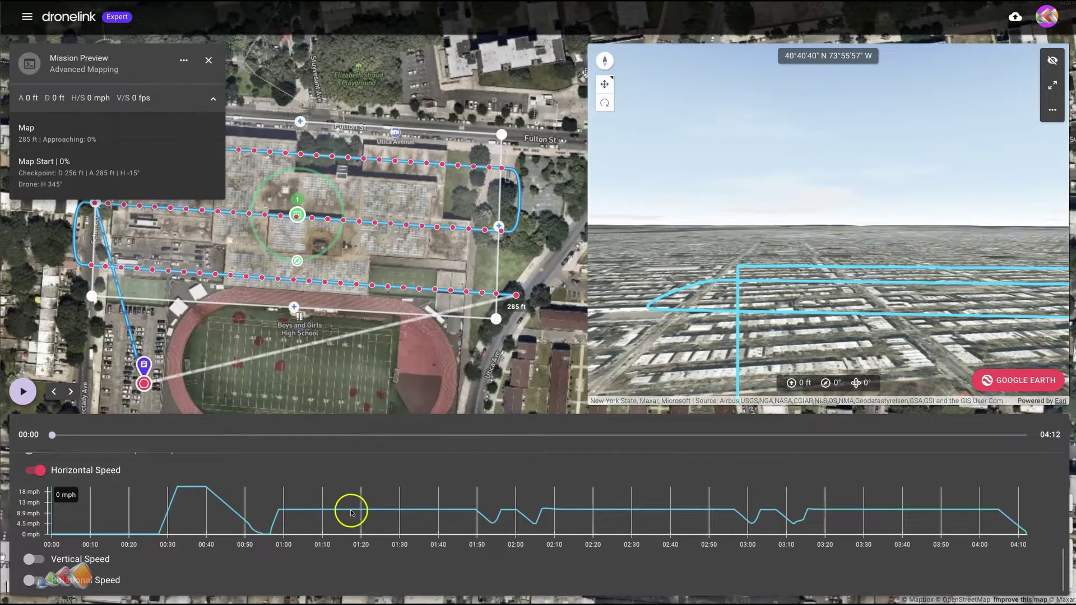
Leave the mission preview and set the map's capture priority to Distance and its front overlap to 75%
scroll(353, 505, up, 3)
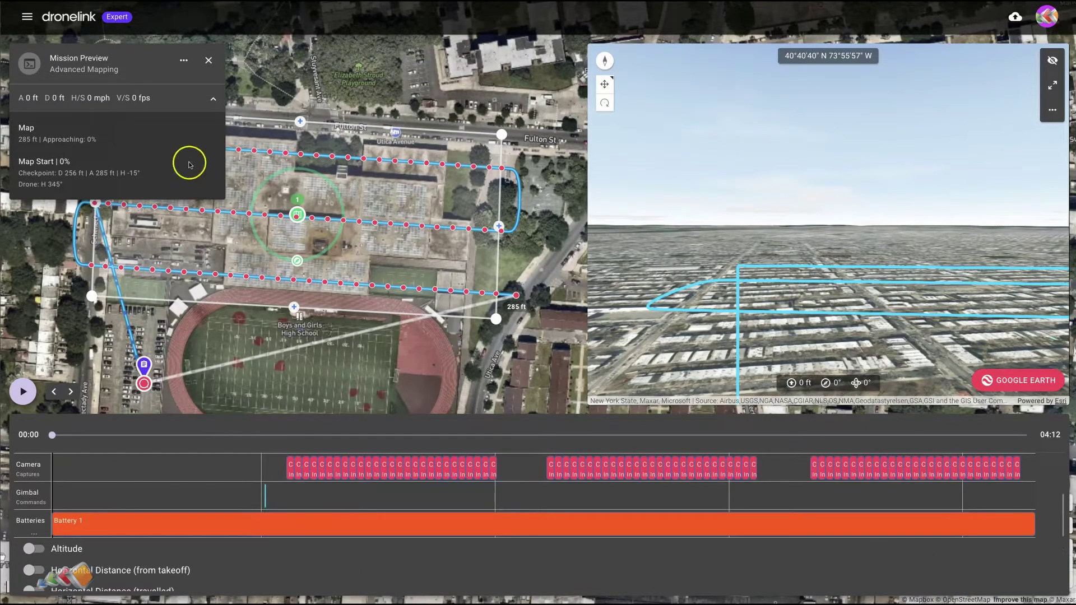
click(209, 60)
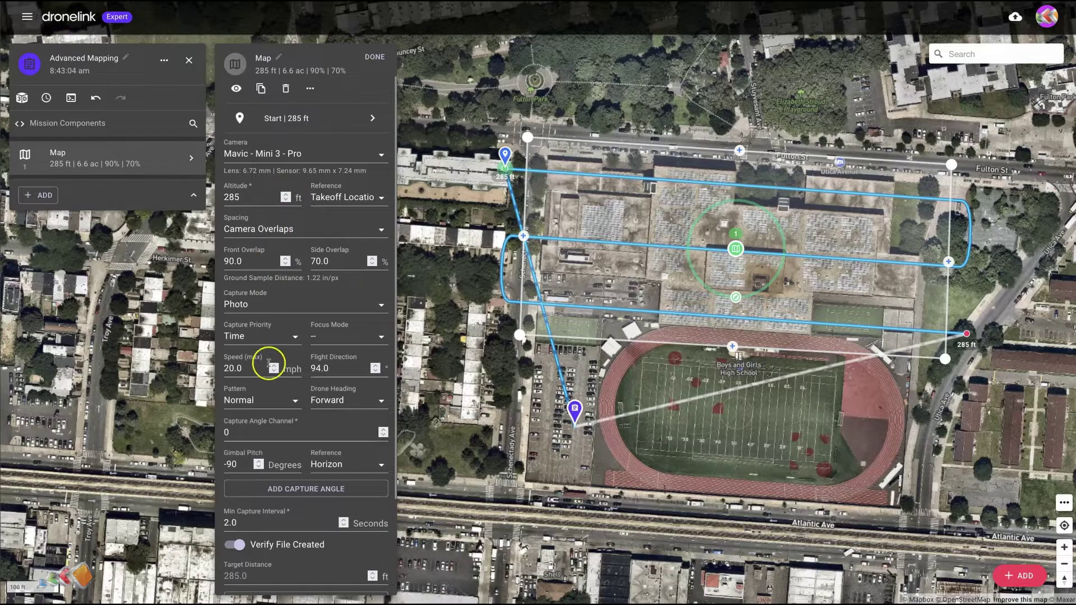
click(258, 336)
click(258, 345)
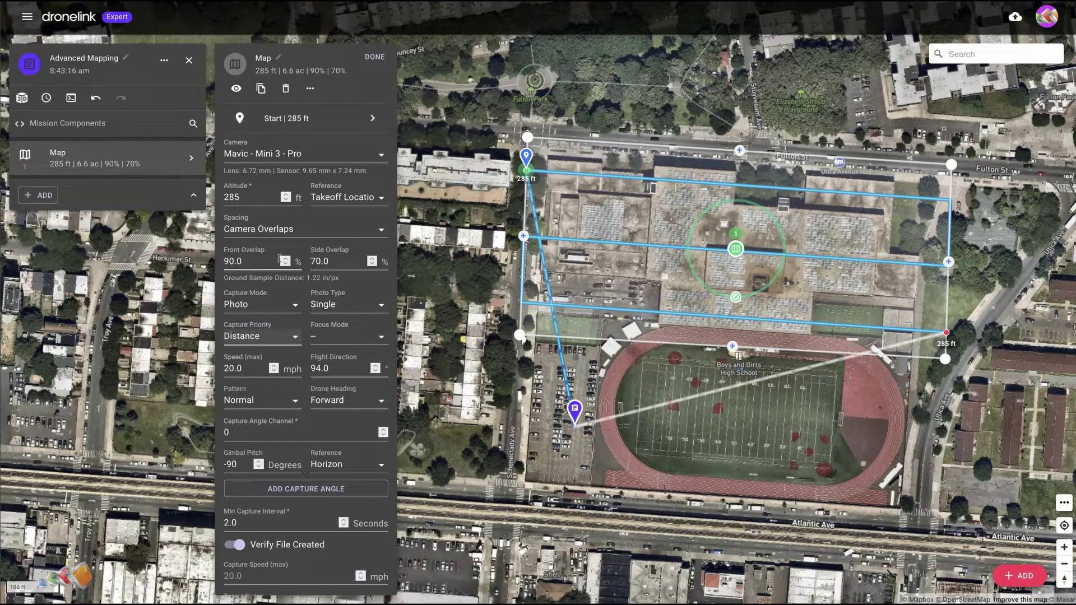
drag(257, 260, 208, 261)
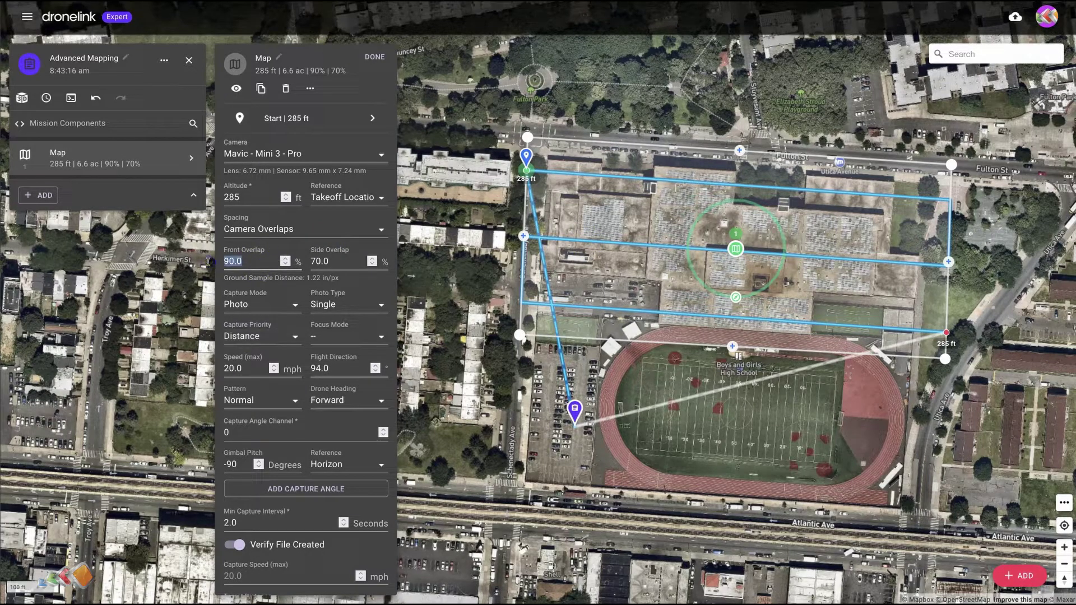
key(Tab)
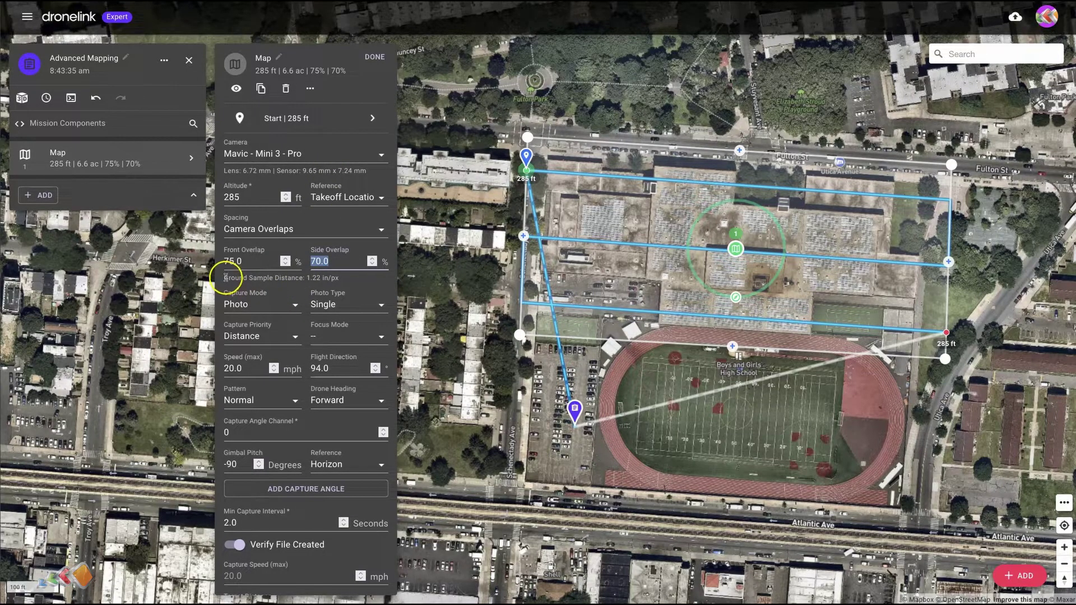
Examine the map's ground sample distance value below the front and side overlap settings
drag(225, 278, 329, 278)
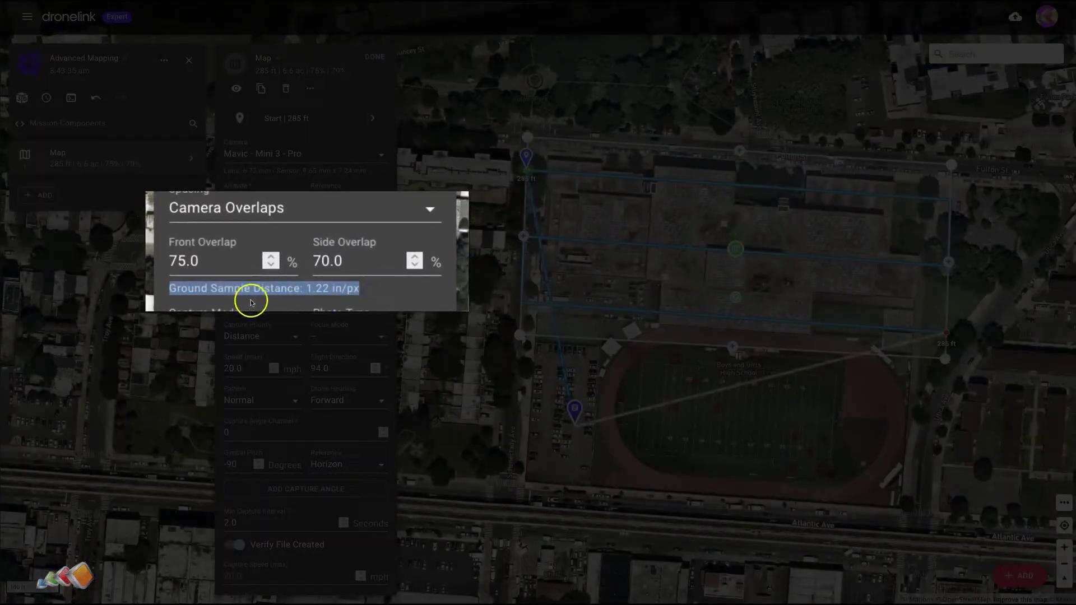
click(379, 296)
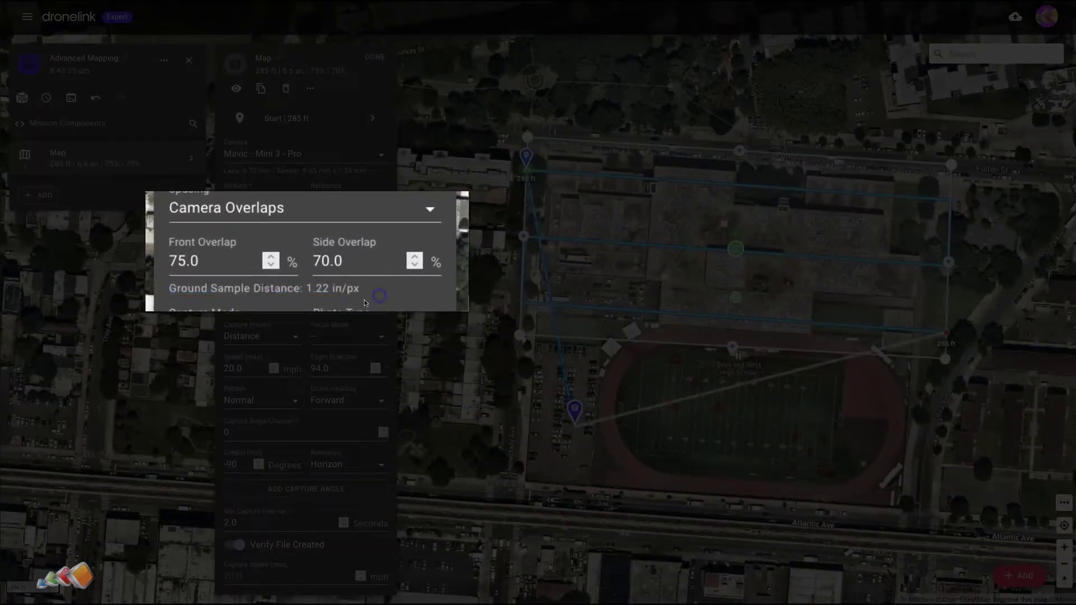
drag(370, 295, 168, 292)
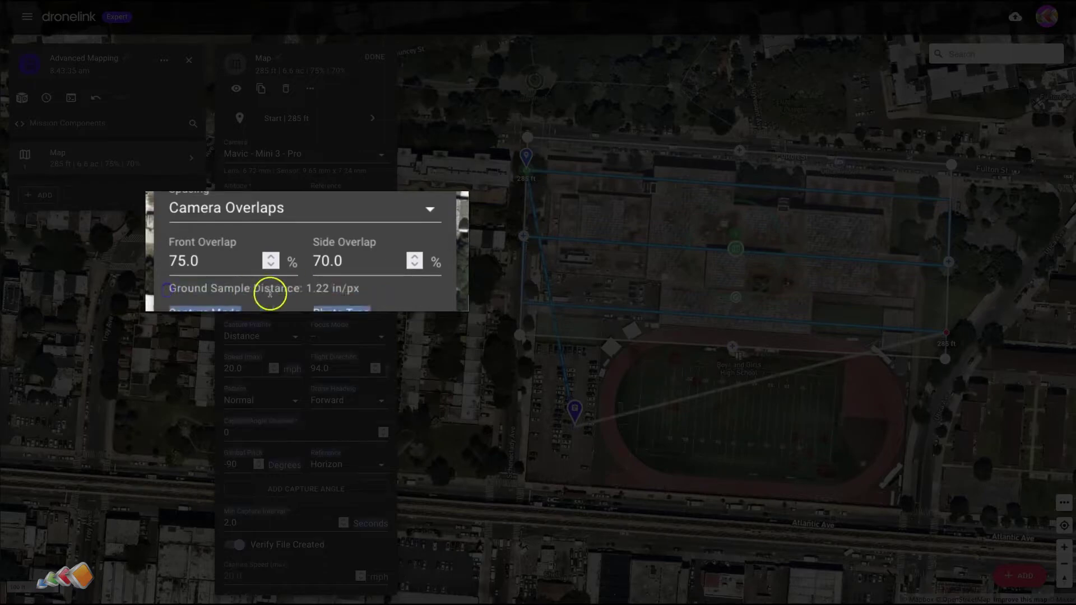
drag(371, 288, 181, 284)
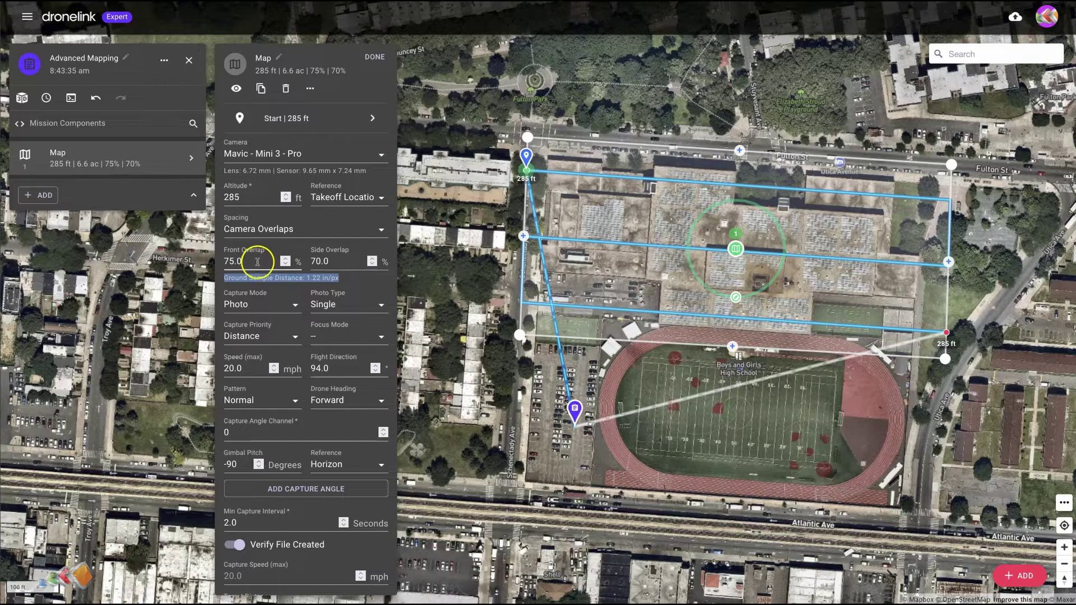
click(343, 280)
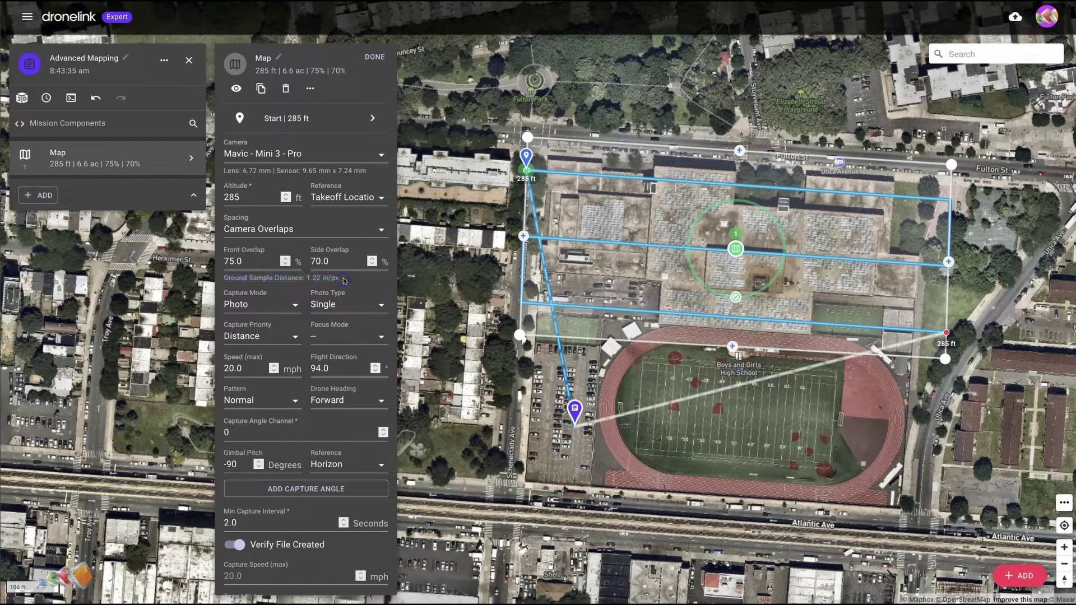
Set the map's camera to Mavic 3 - Enterprise (Thermal) and its altitude to 200 ft
click(285, 154)
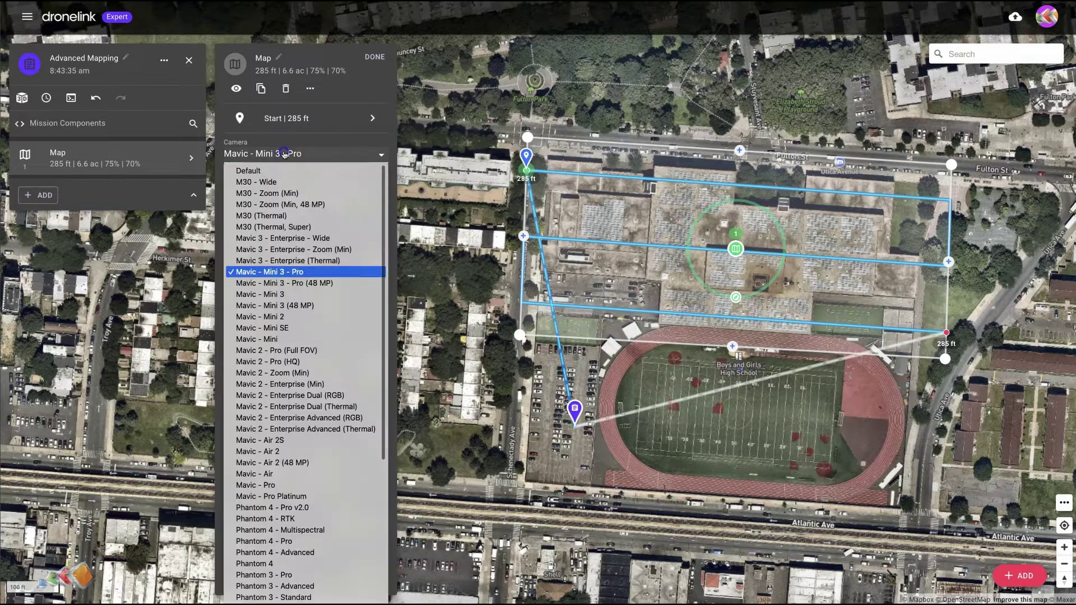
click(297, 261)
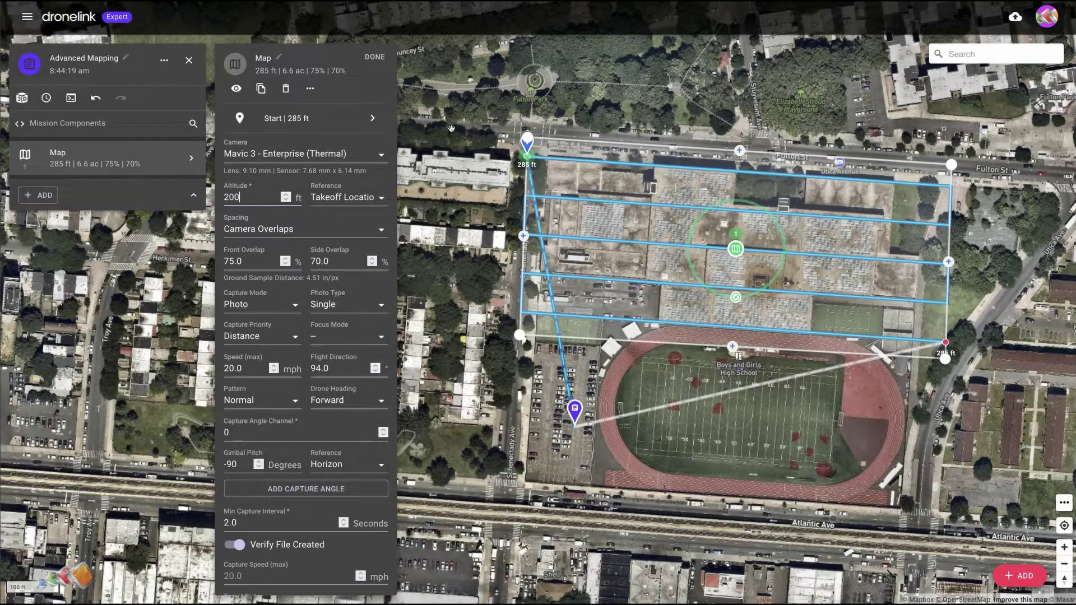
click(317, 204)
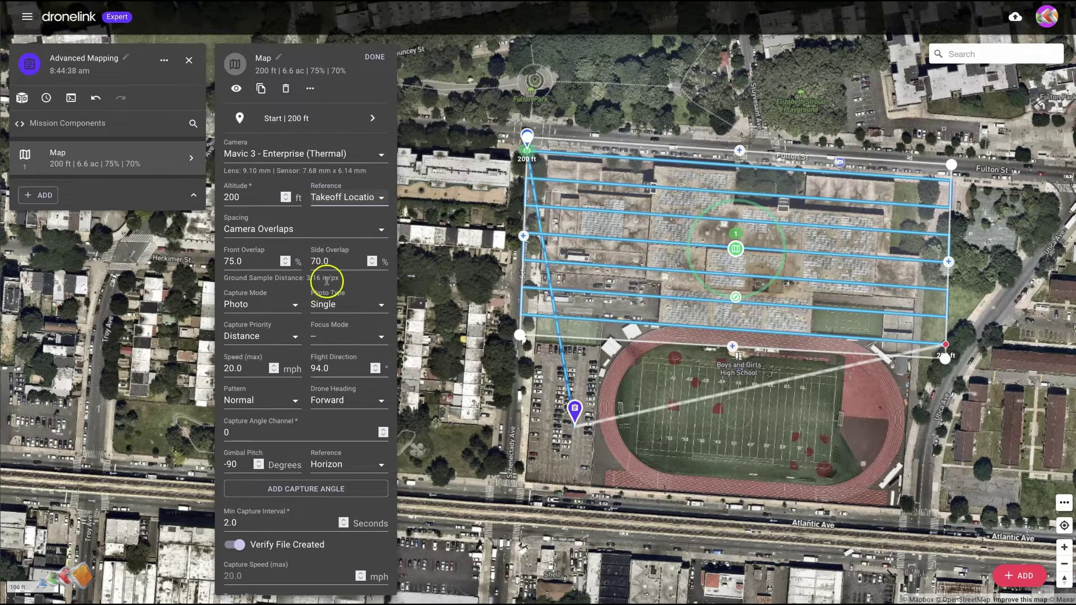
Set the map's target distance to 125 ft and check the ground sample distance and flight lines
scroll(326, 319, down, 1)
scroll(327, 320, up, 1)
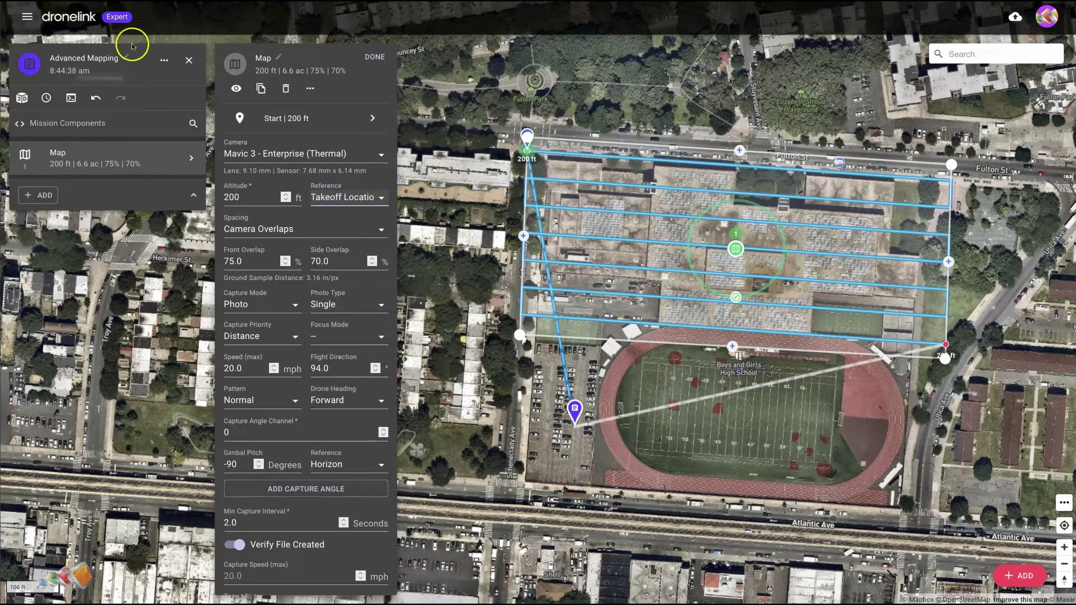
scroll(293, 348, down, 5)
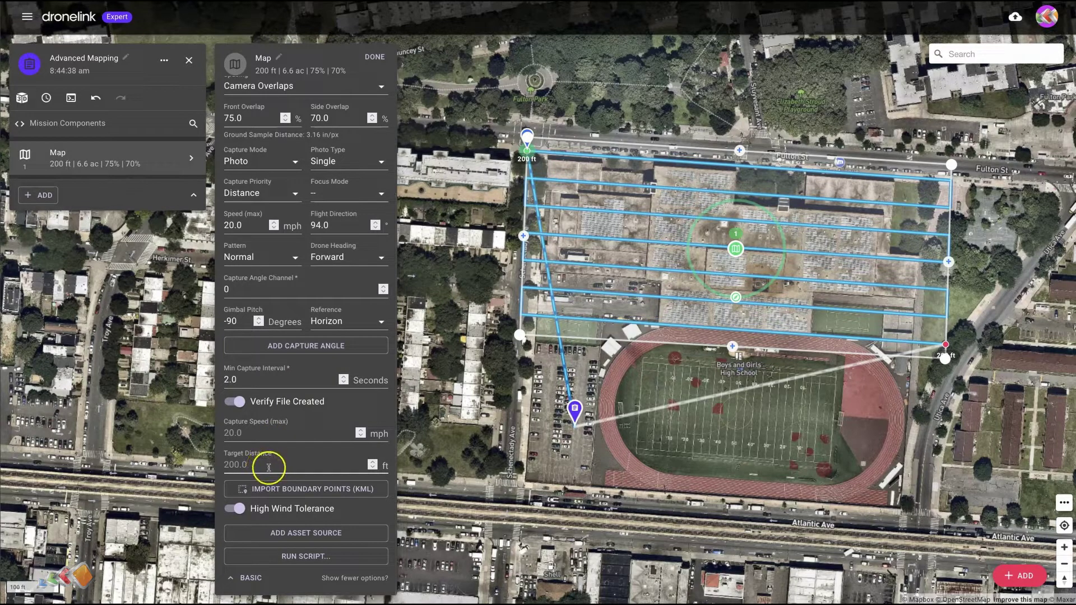
scroll(288, 297, up, 2)
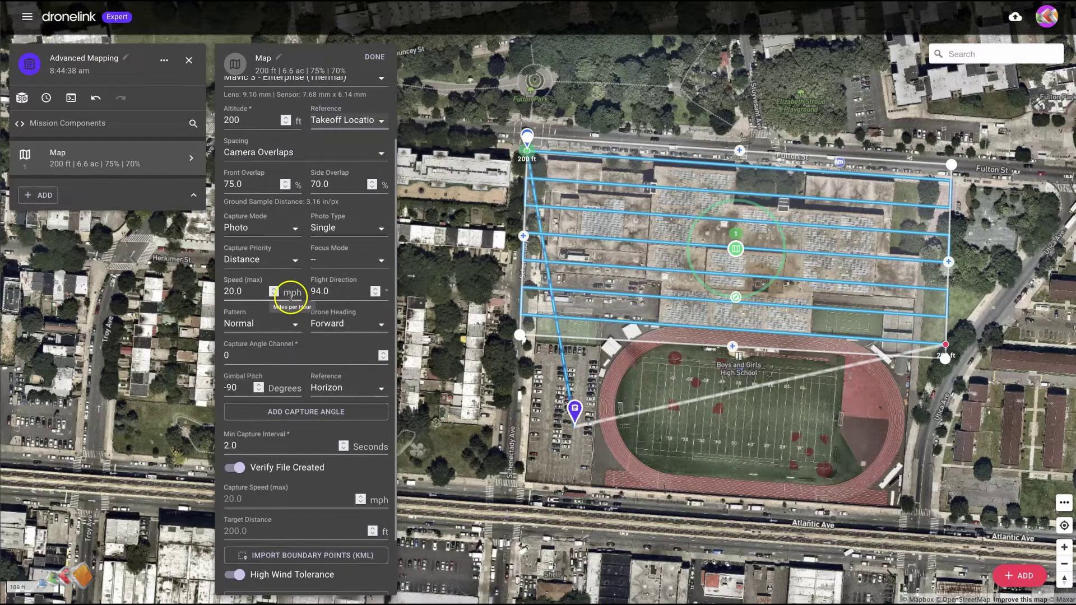
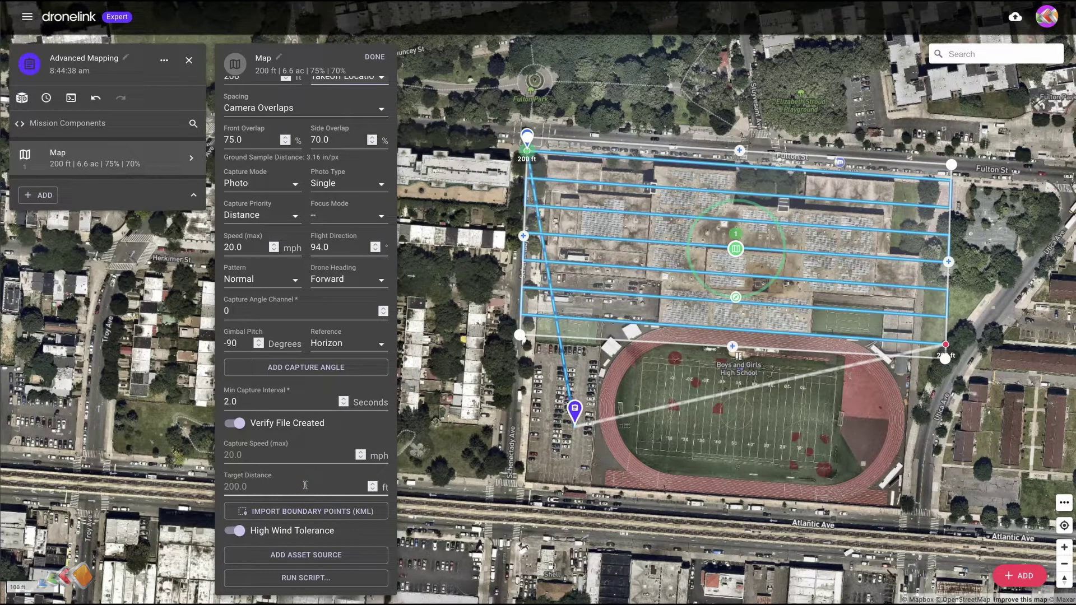
click(307, 480)
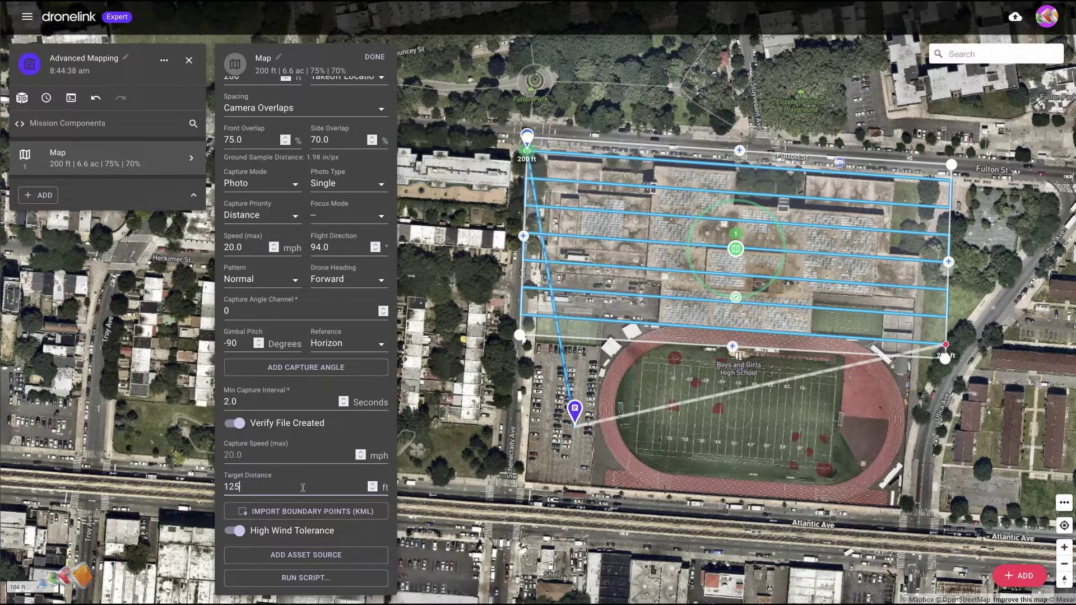
click(303, 487)
key(Return)
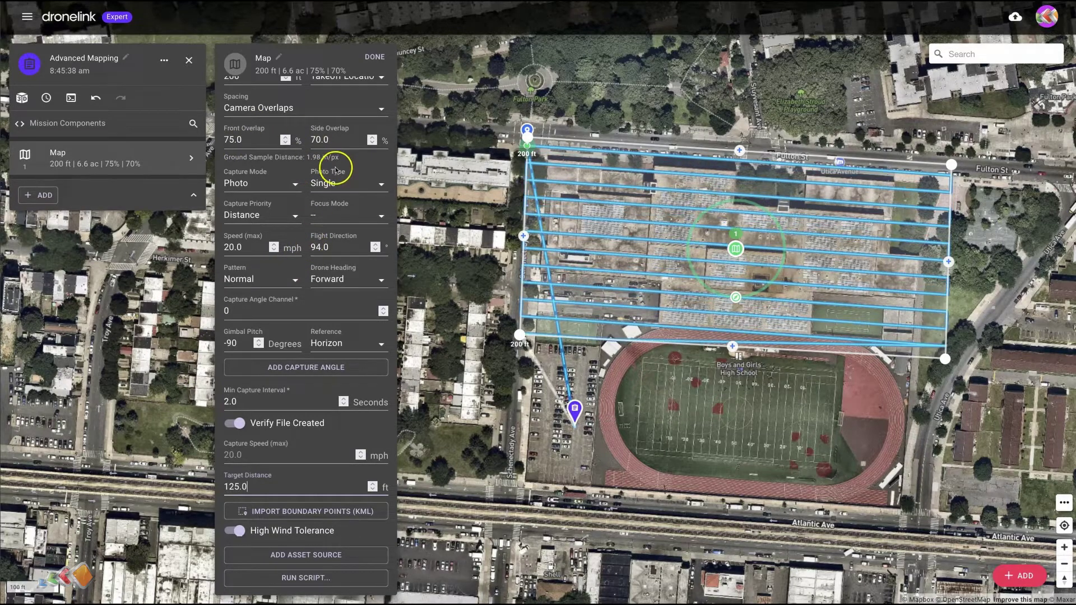
mouse_move(301, 156)
mouse_down()
mouse_move(348, 158)
mouse_move(298, 156)
mouse_up()
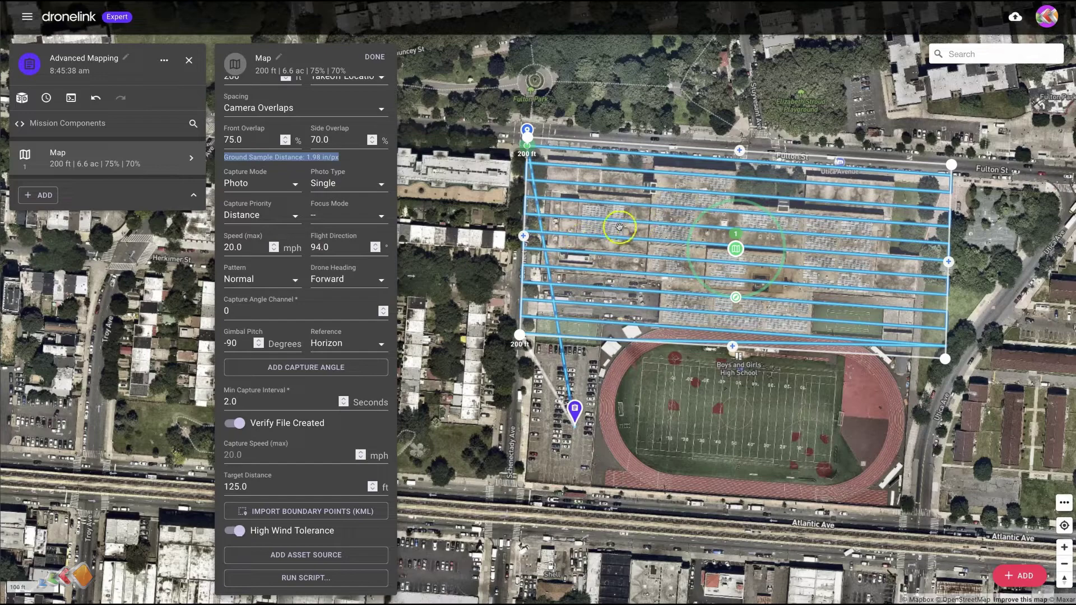
scroll(276, 219, up, 2)
scroll(275, 219, up, 2)
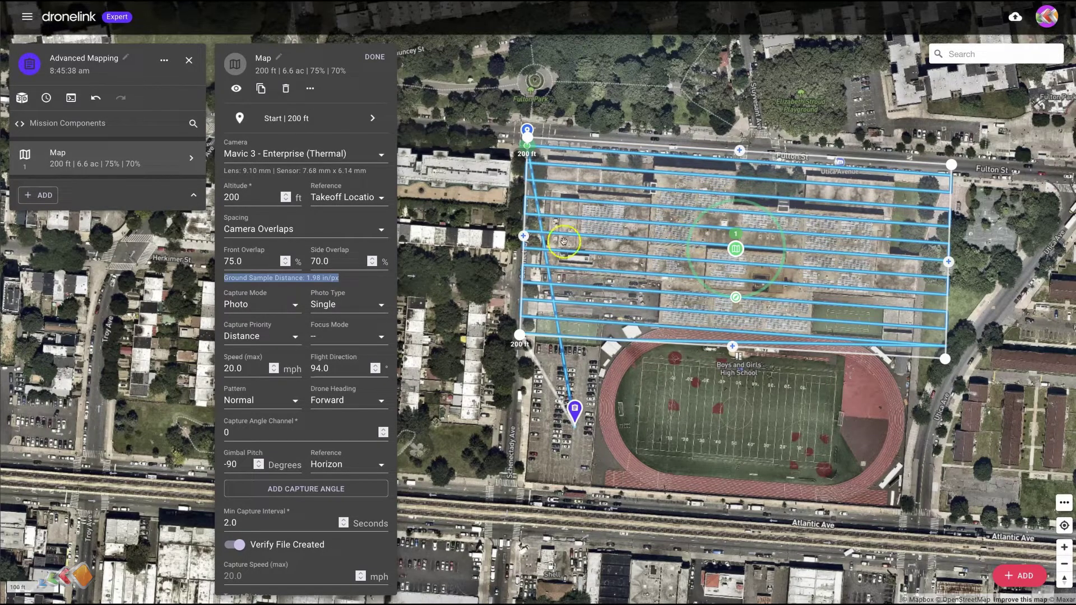
Clear the map's target distance and set its altitude to 125 ft to compare the flight lines
scroll(286, 439, down, 1)
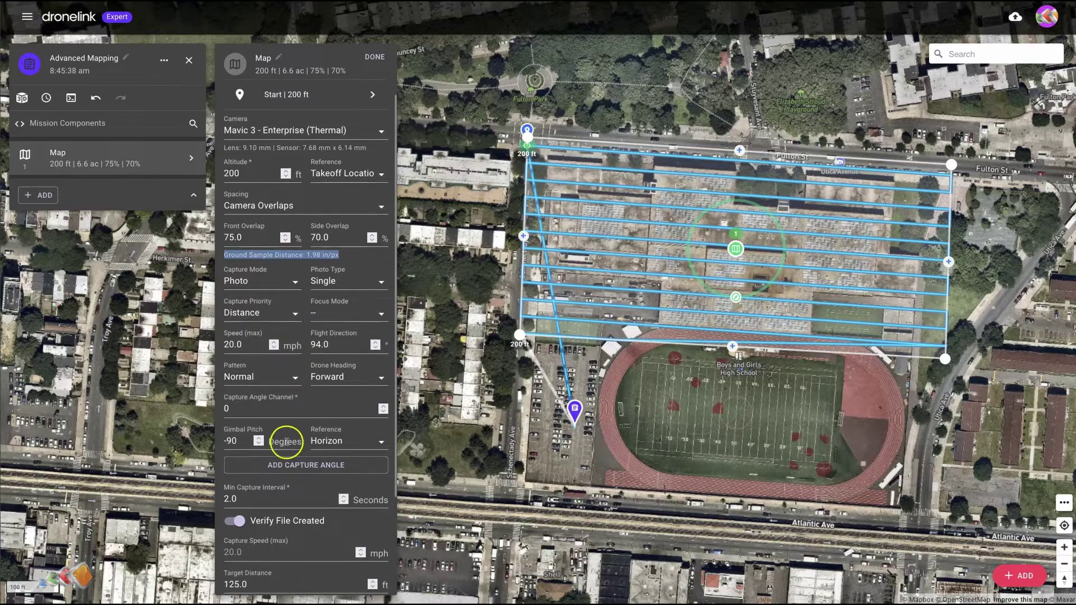
scroll(283, 448, down, 3)
double_click(269, 466)
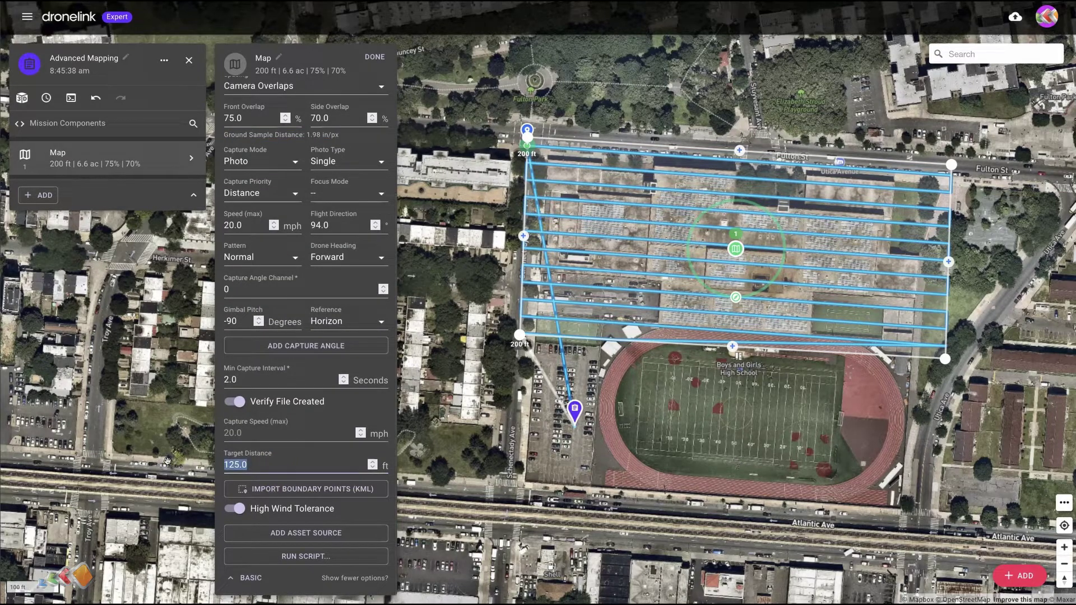
scroll(297, 399, up, 4)
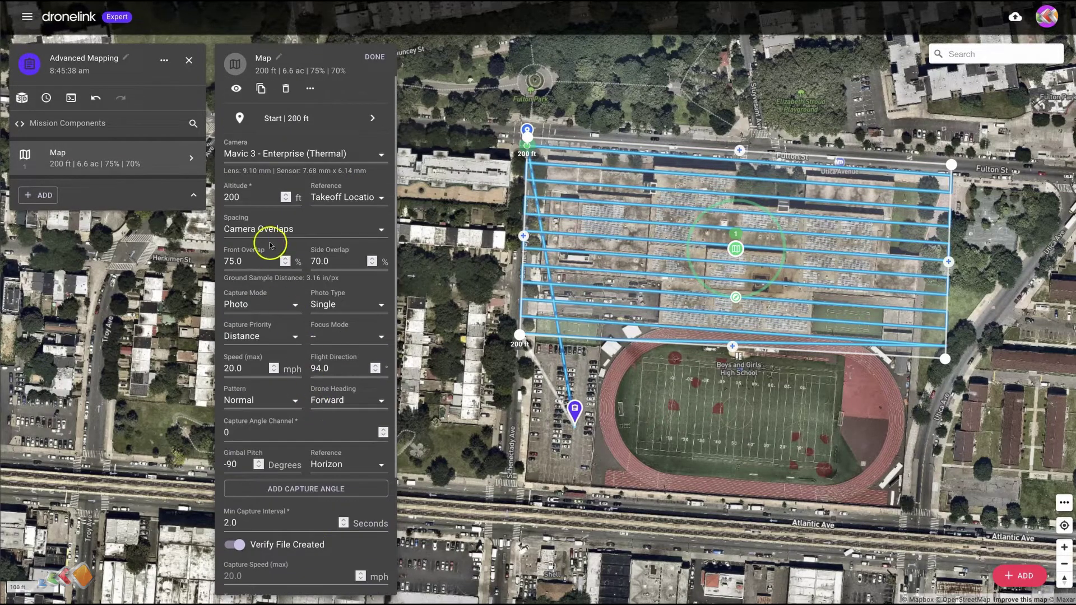
double_click(257, 197)
text(125)
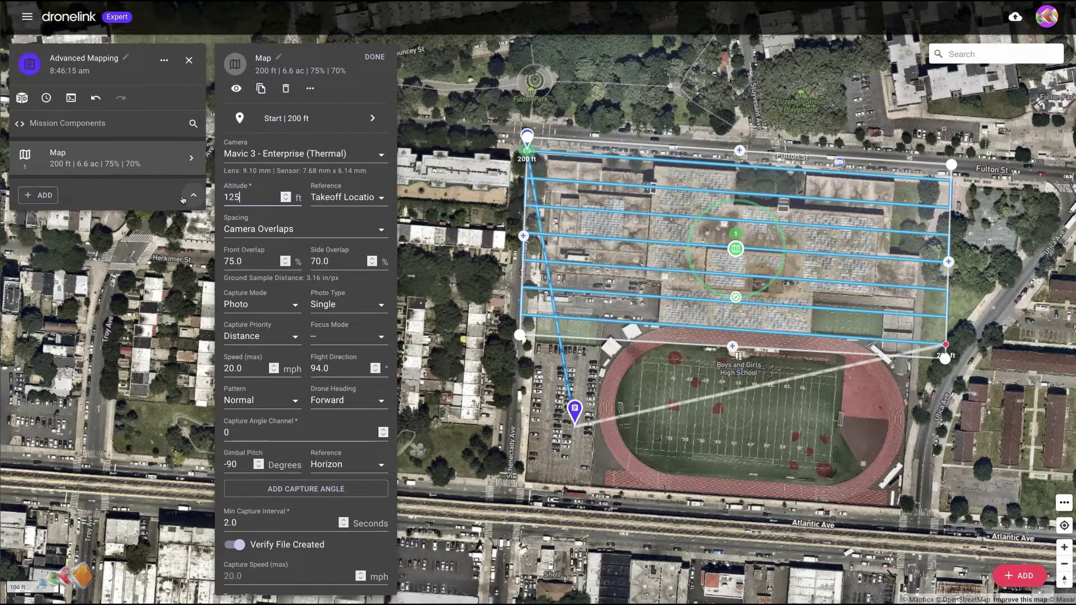
click(410, 215)
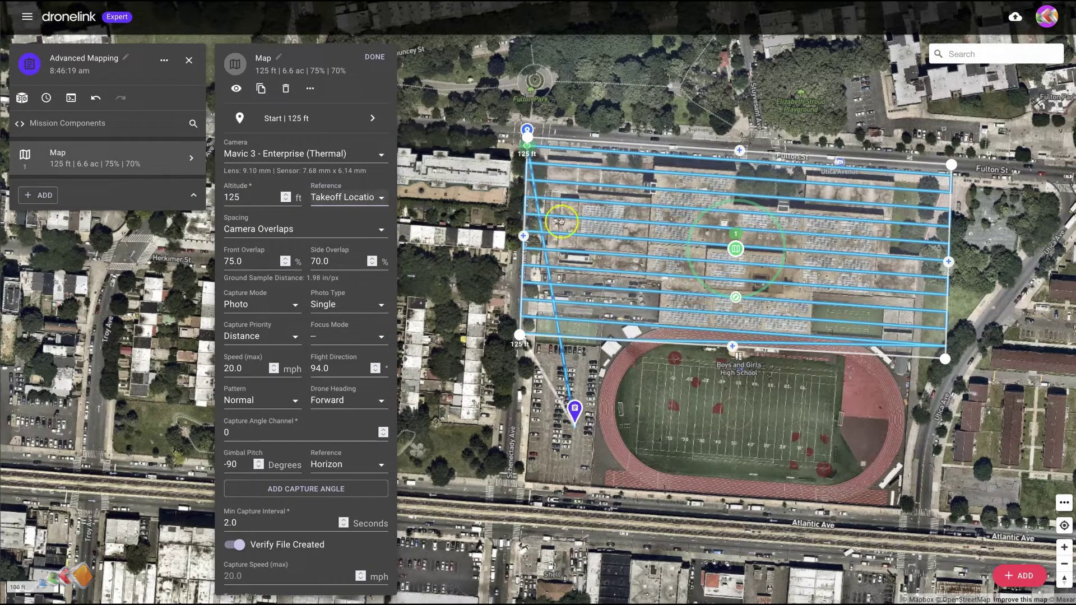
Set the map's altitude back to 200 ft and its target distance to 125 ft
double_click(275, 203)
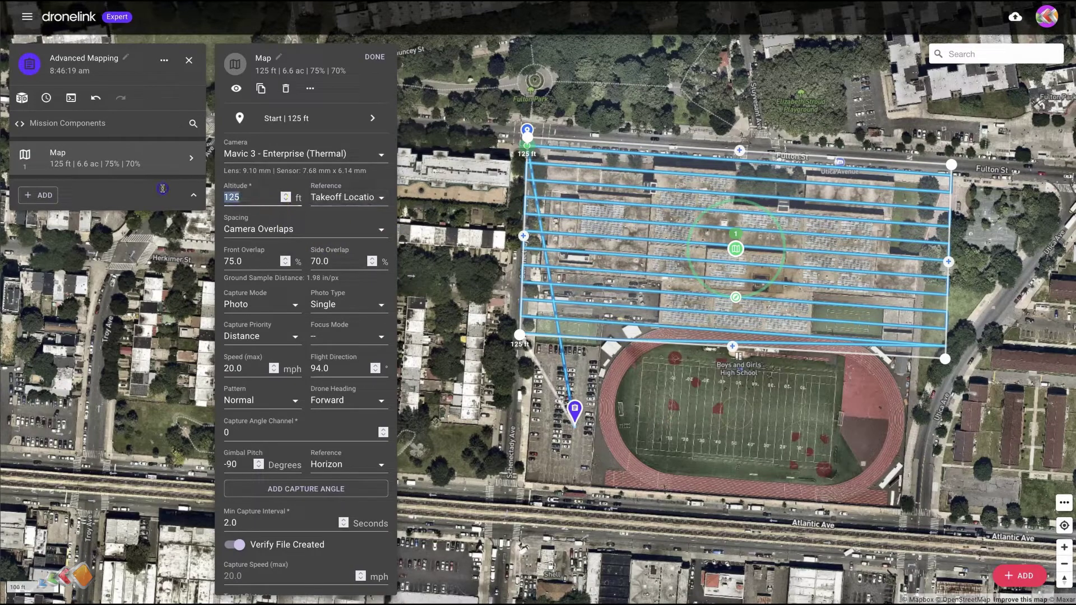
scroll(267, 331, down, 1)
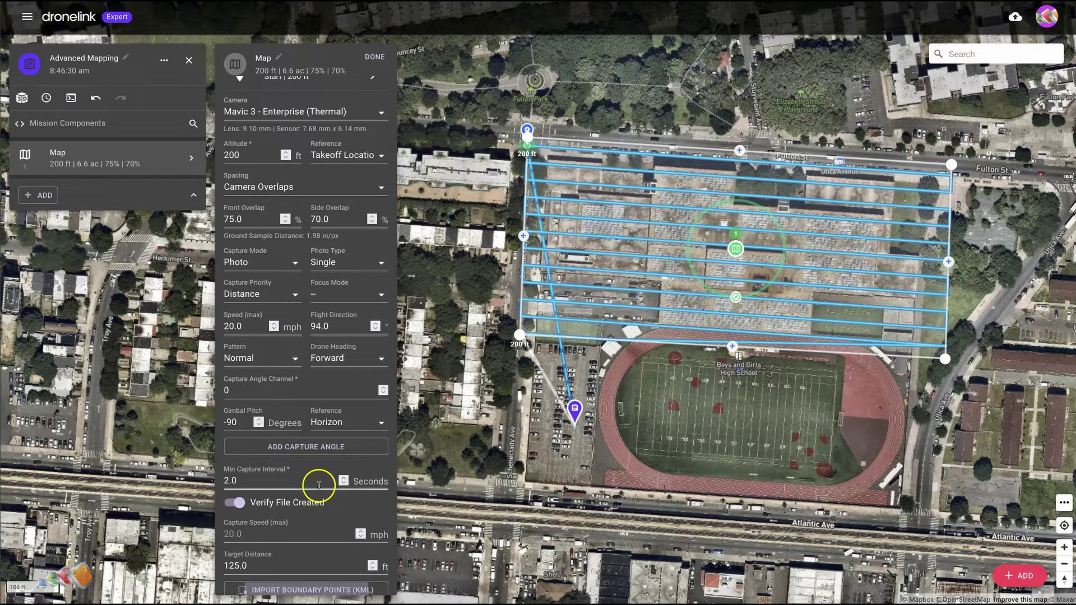
scroll(317, 488, up, 1)
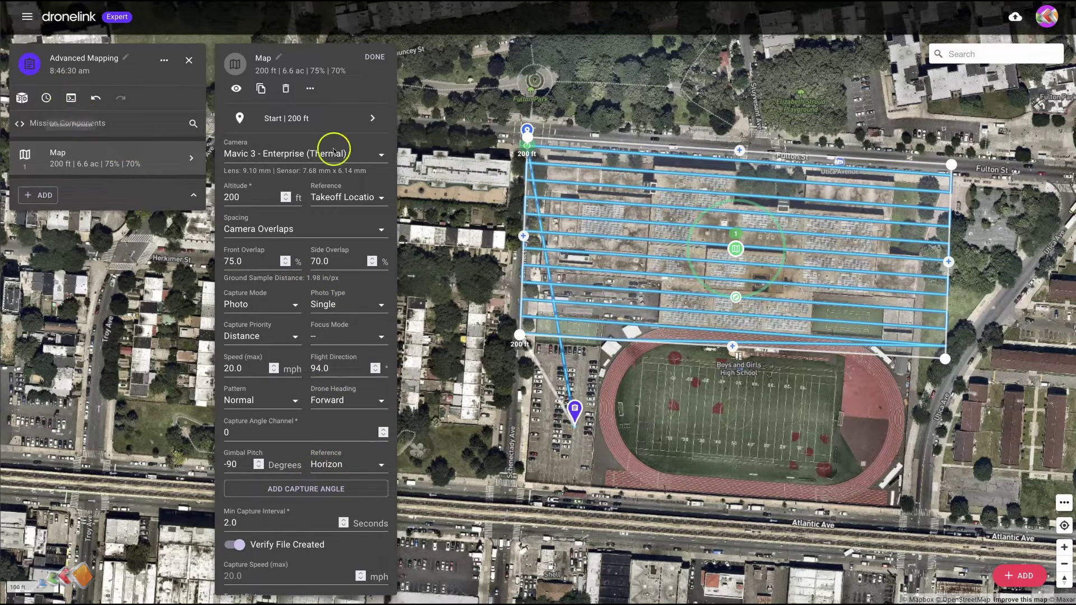
Preview the thermal camera mission, examine its capture timeline and horizontal speed graph, and close the preview
click(68, 98)
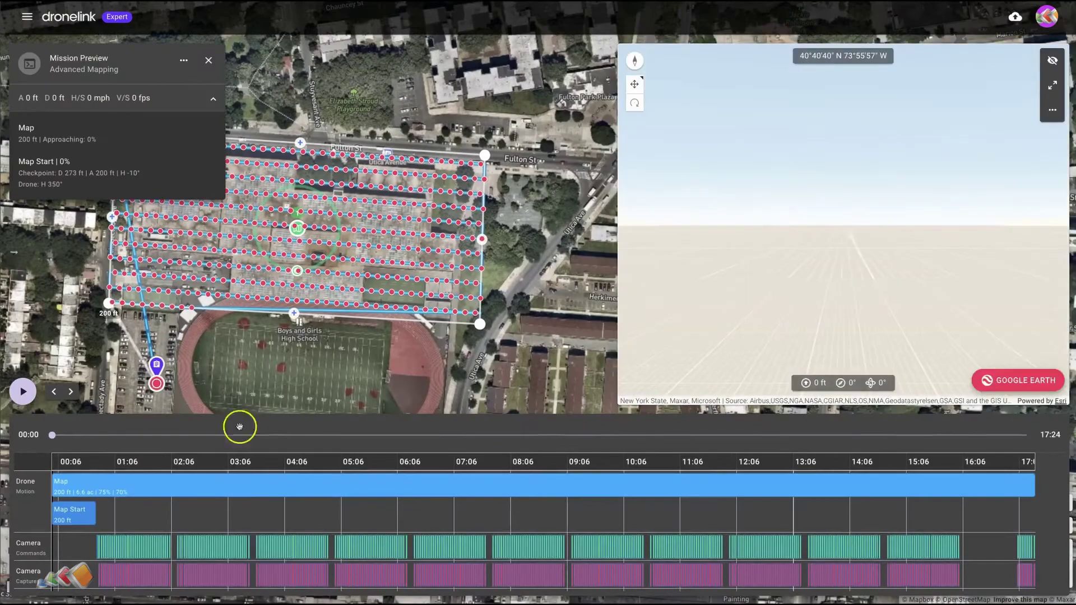
scroll(270, 504, down, 3)
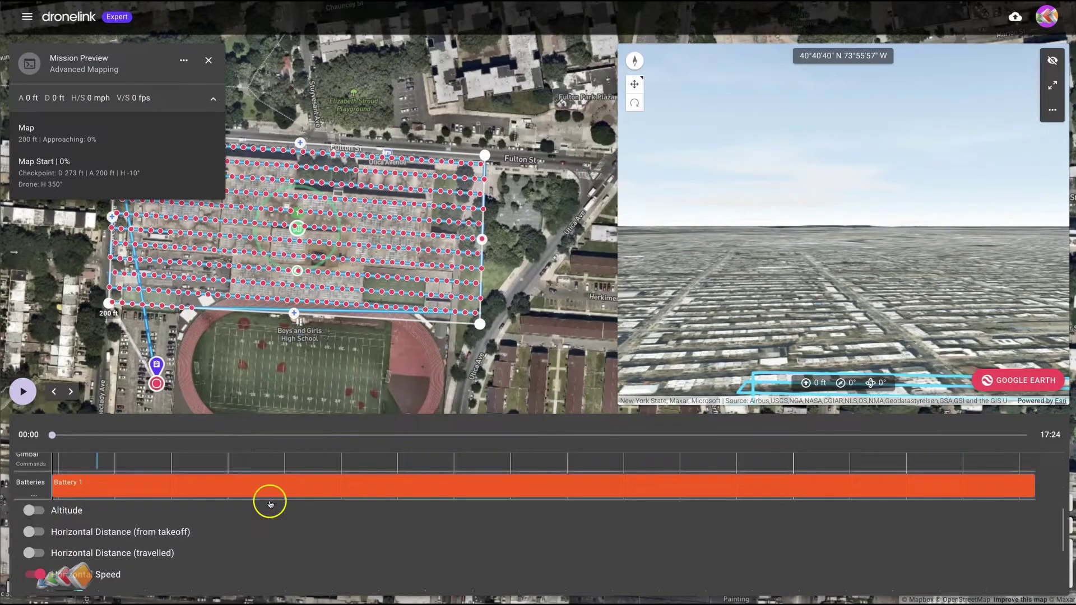
scroll(270, 504, down, 3)
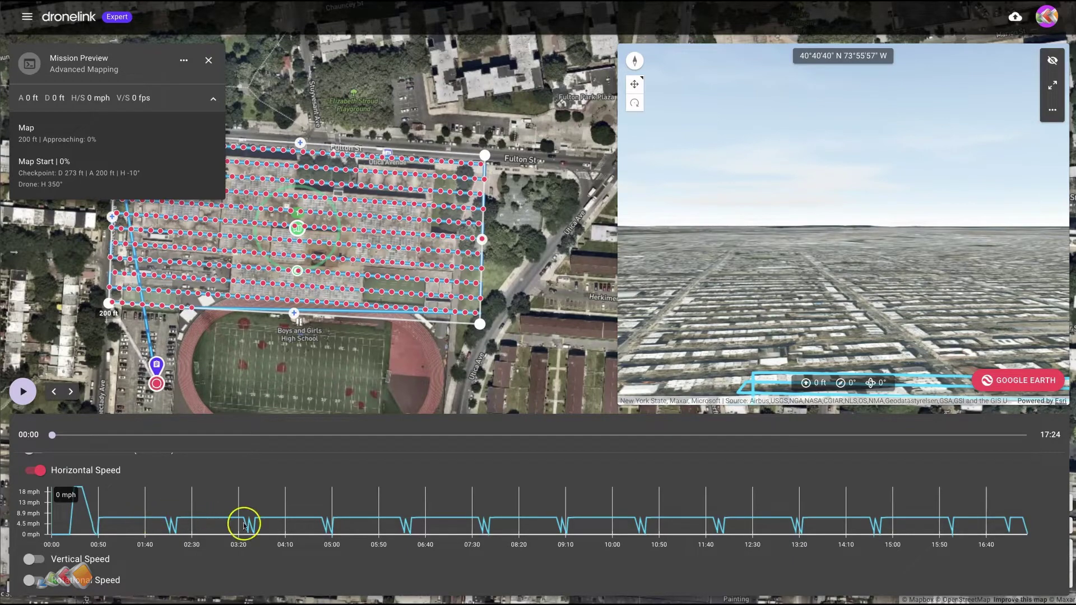
scroll(247, 524, up, 6)
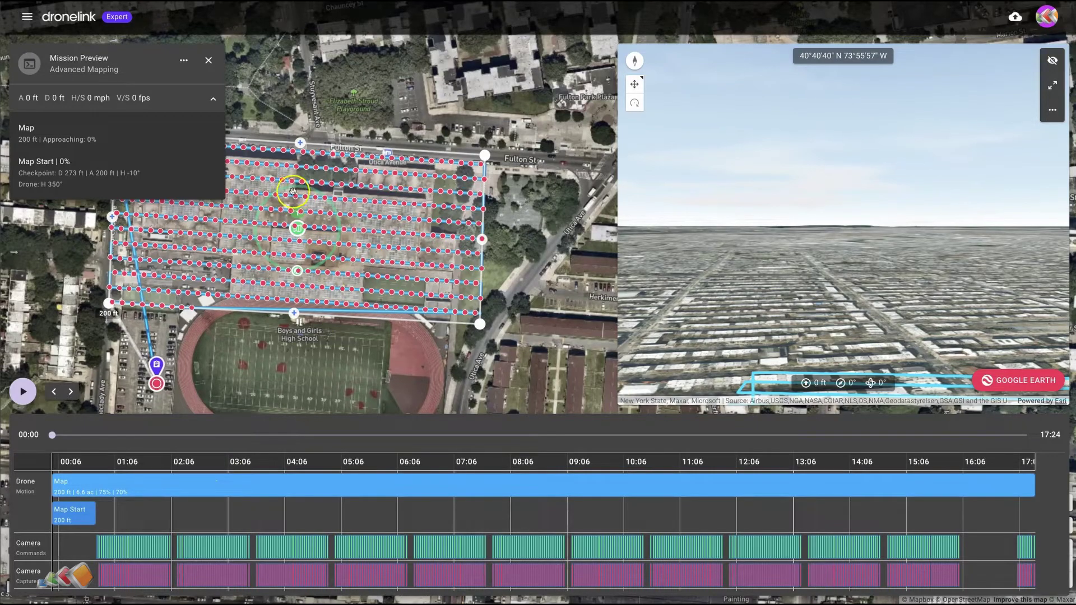
click(208, 63)
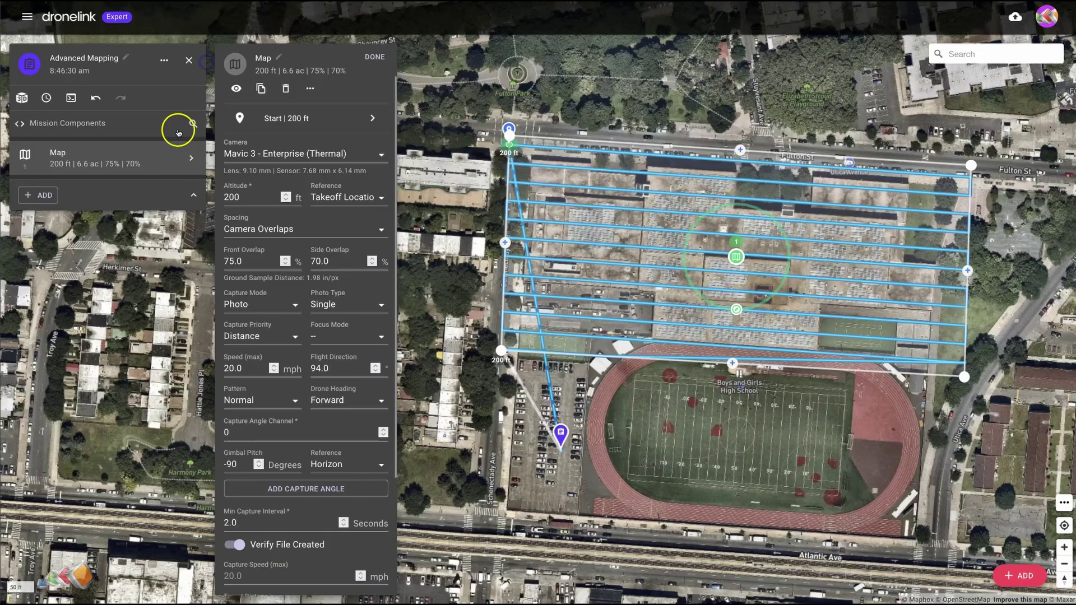